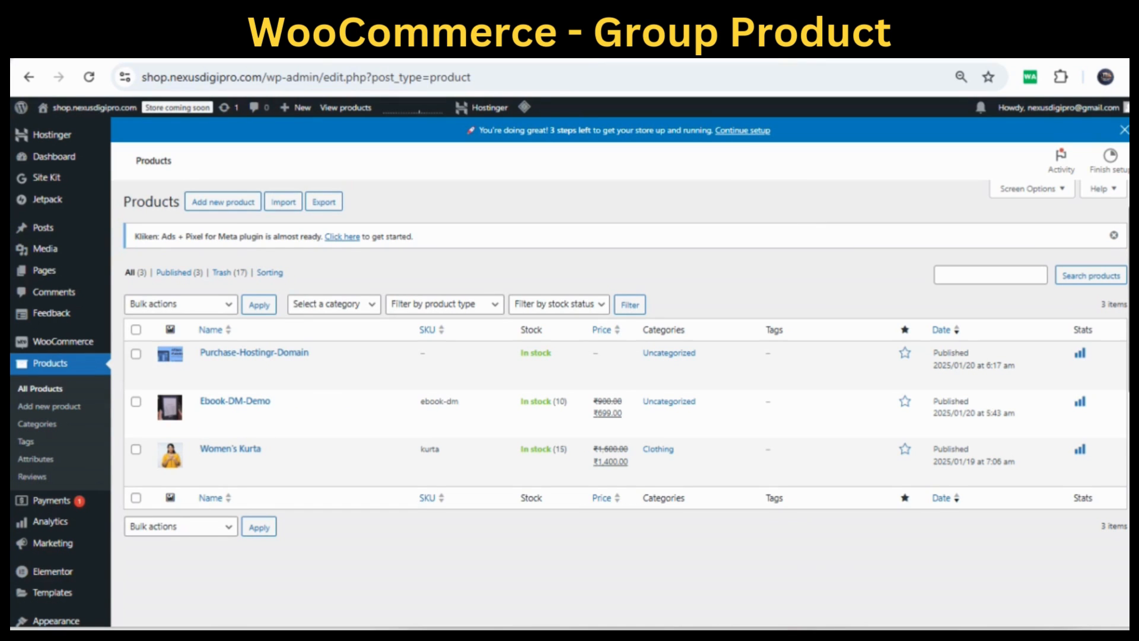
Step: Switch to the Notepad notes and review the individual T-shirt products, their prices and the planned group product
{"action": "left_click", "coordinate": [838, 636]}
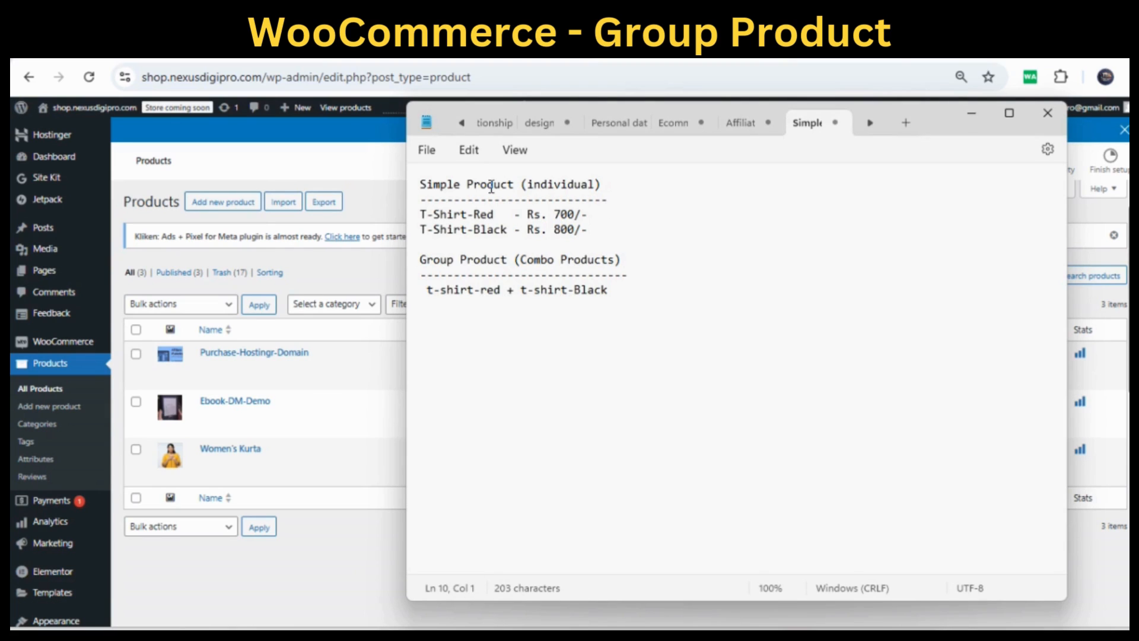
{"action": "left_click", "coordinate": [421, 216]}
{"action": "left_click_drag", "start_coordinate": [421, 214], "coordinate": [496, 217]}
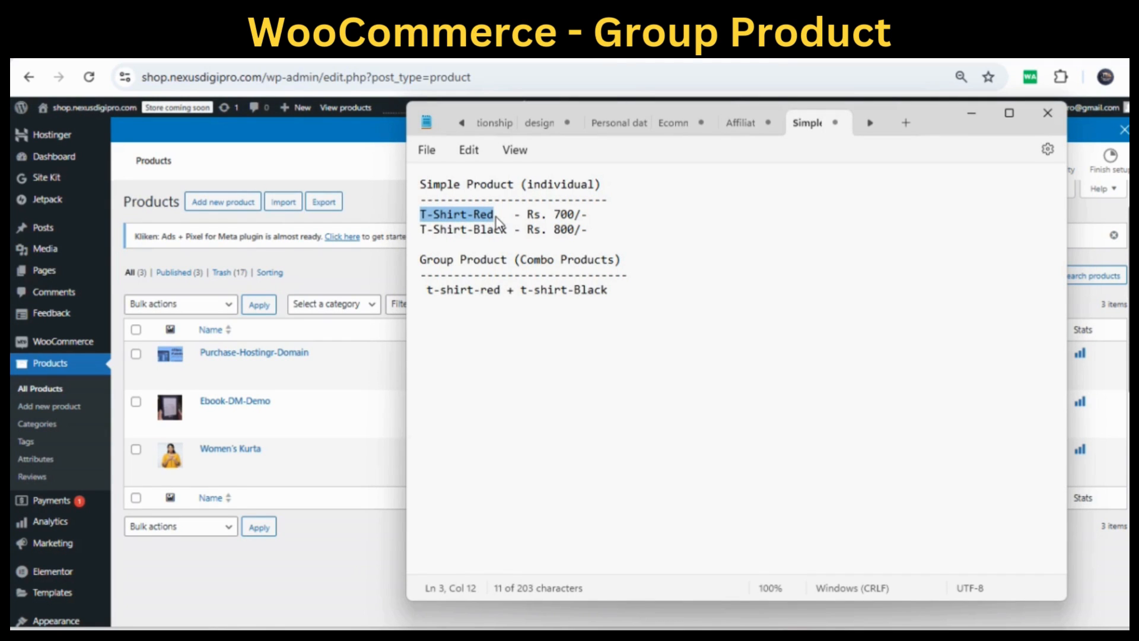
{"action": "left_click", "coordinate": [423, 231]}
{"action": "left_click_drag", "start_coordinate": [423, 232], "coordinate": [511, 234]}
{"action": "left_click_drag", "start_coordinate": [593, 216], "coordinate": [561, 233]}
{"action": "left_click", "coordinate": [593, 232]}
{"action": "left_click", "coordinate": [457, 215]}
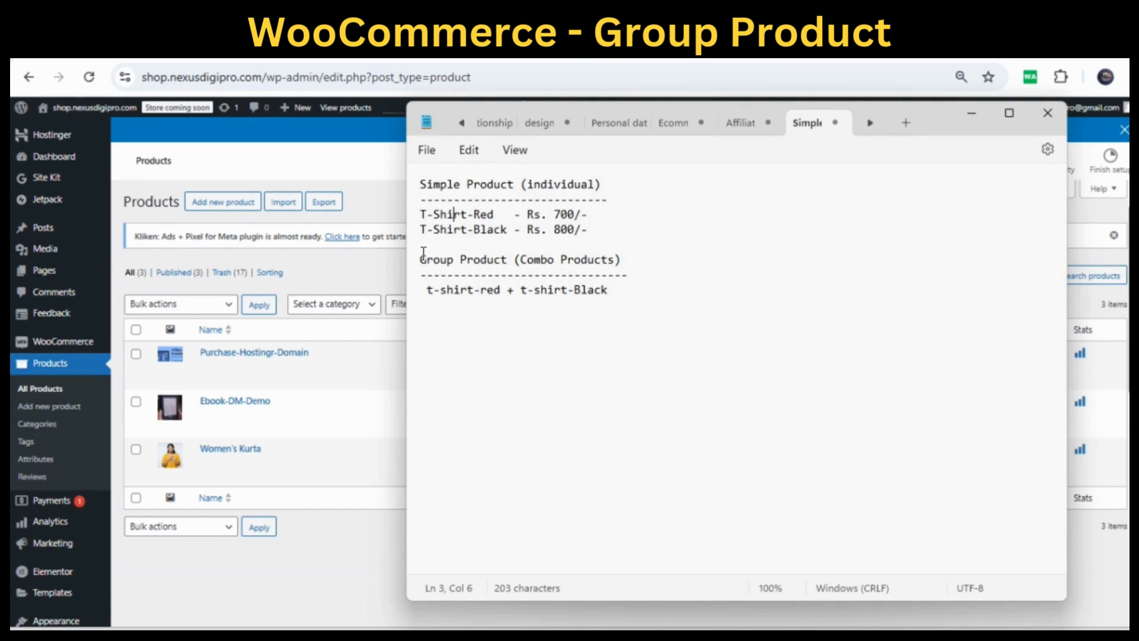
{"action": "left_click_drag", "start_coordinate": [422, 259], "coordinate": [424, 291]}
{"action": "left_click", "coordinate": [496, 326]}
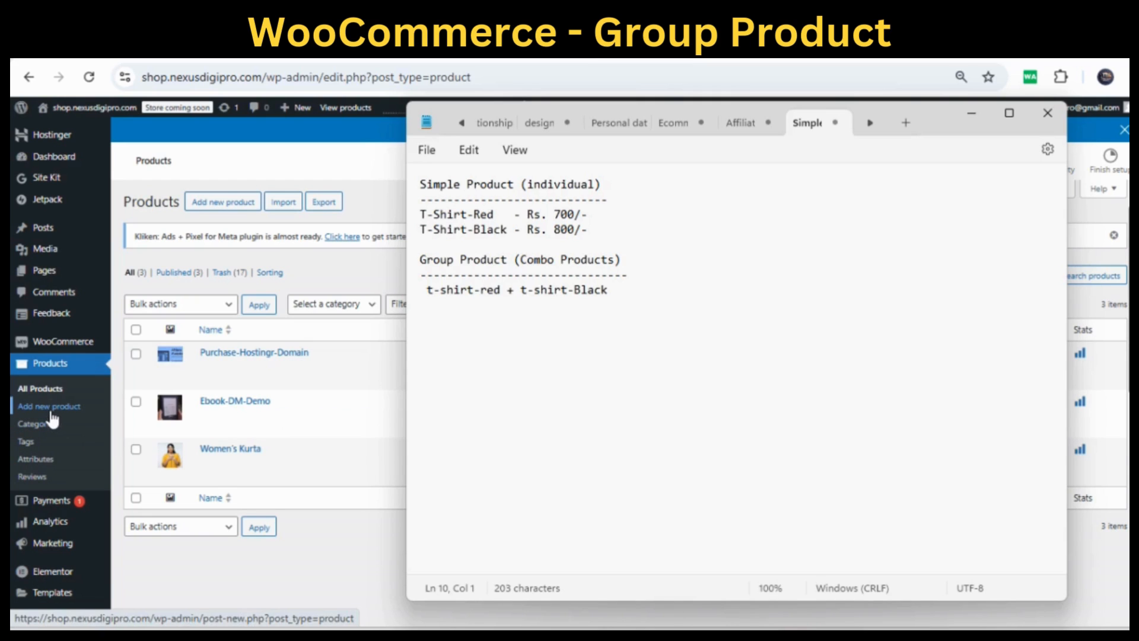
{"action": "left_click", "coordinate": [274, 151]}
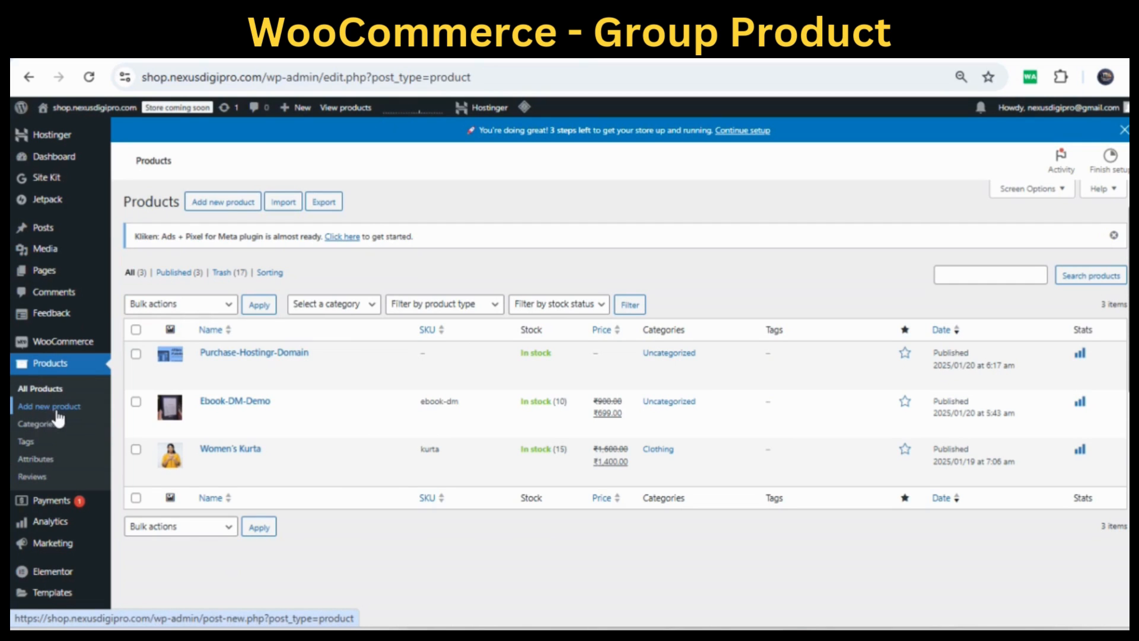
Step: Reopen the Notepad notes and examine which two simple products make up the combo
{"action": "left_click", "coordinate": [827, 635]}
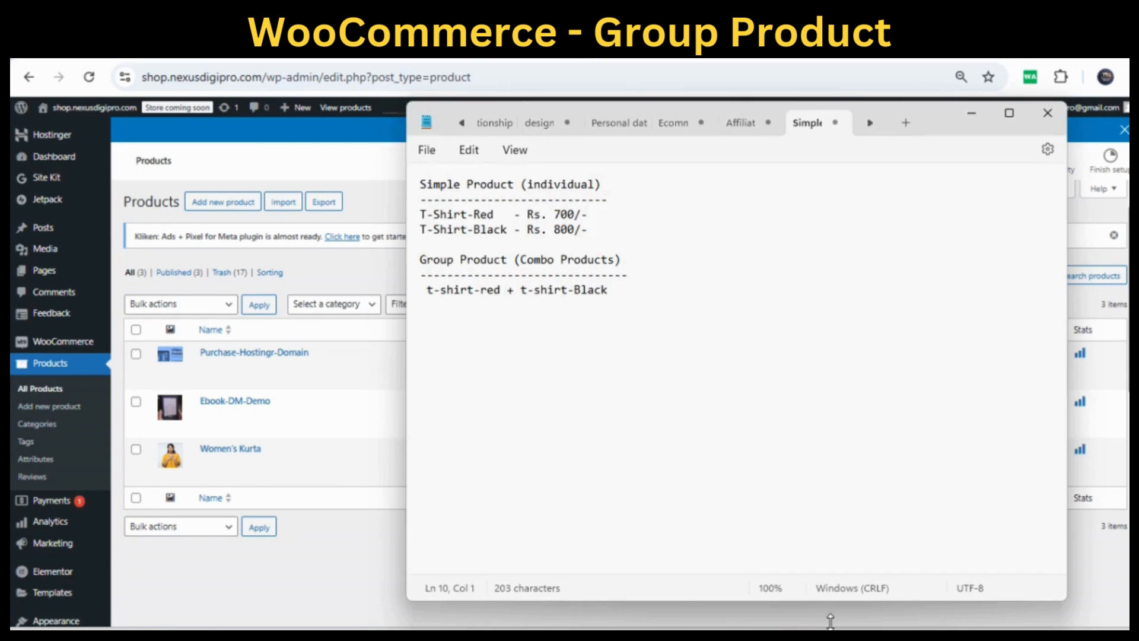
{"action": "left_click_drag", "start_coordinate": [497, 217], "coordinate": [420, 215]}
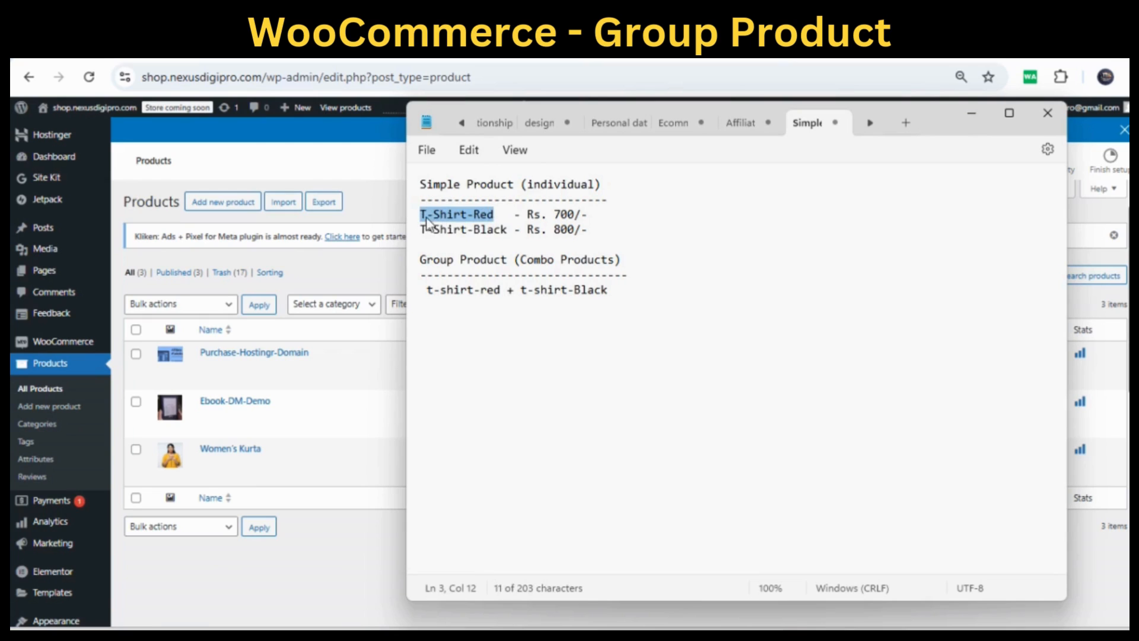
{"action": "left_click", "coordinate": [514, 231]}
{"action": "left_click_drag", "start_coordinate": [514, 232], "coordinate": [414, 229]}
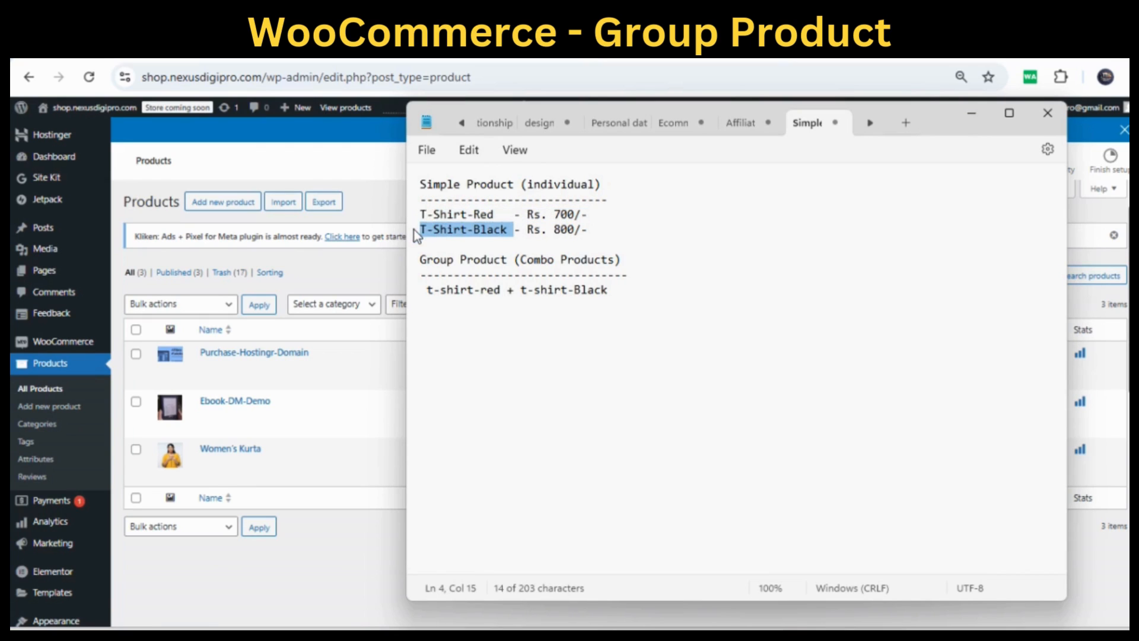
{"action": "left_click_drag", "start_coordinate": [626, 287], "coordinate": [428, 285]}
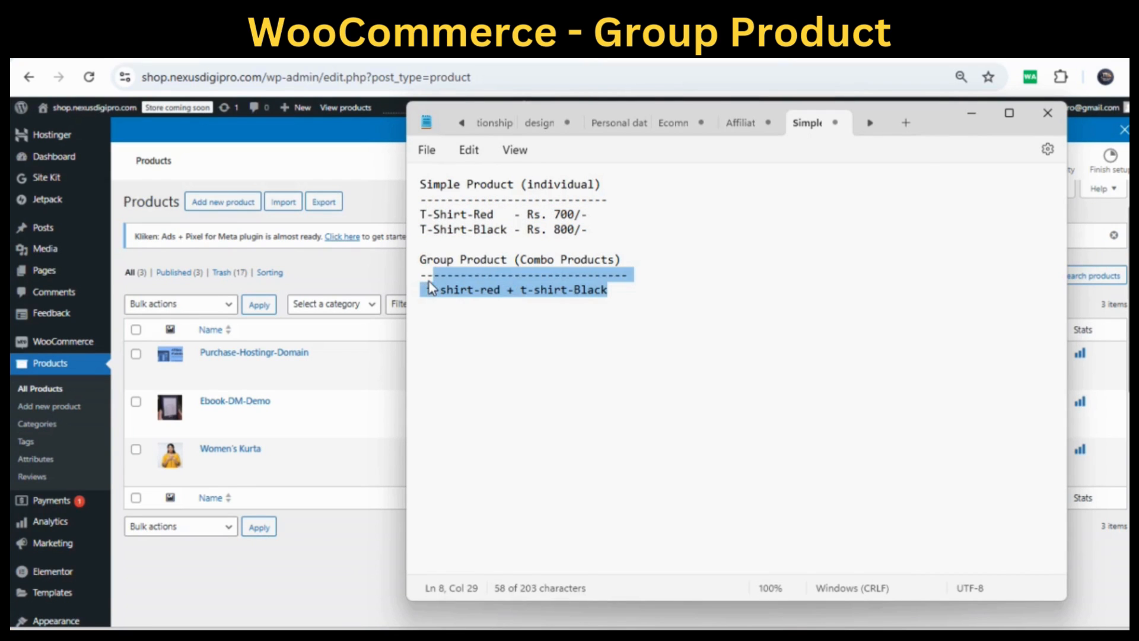
{"action": "left_click", "coordinate": [469, 326]}
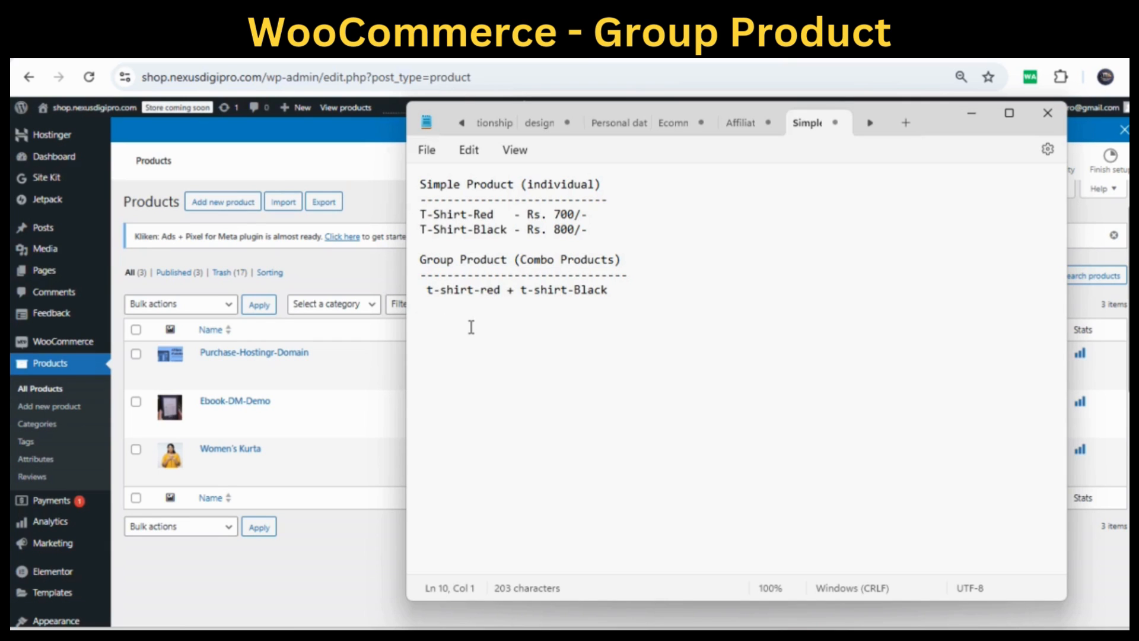
Step: Start a new product named T-Shirt-Red and enter "desription" as its product description
{"action": "left_click", "coordinate": [43, 410]}
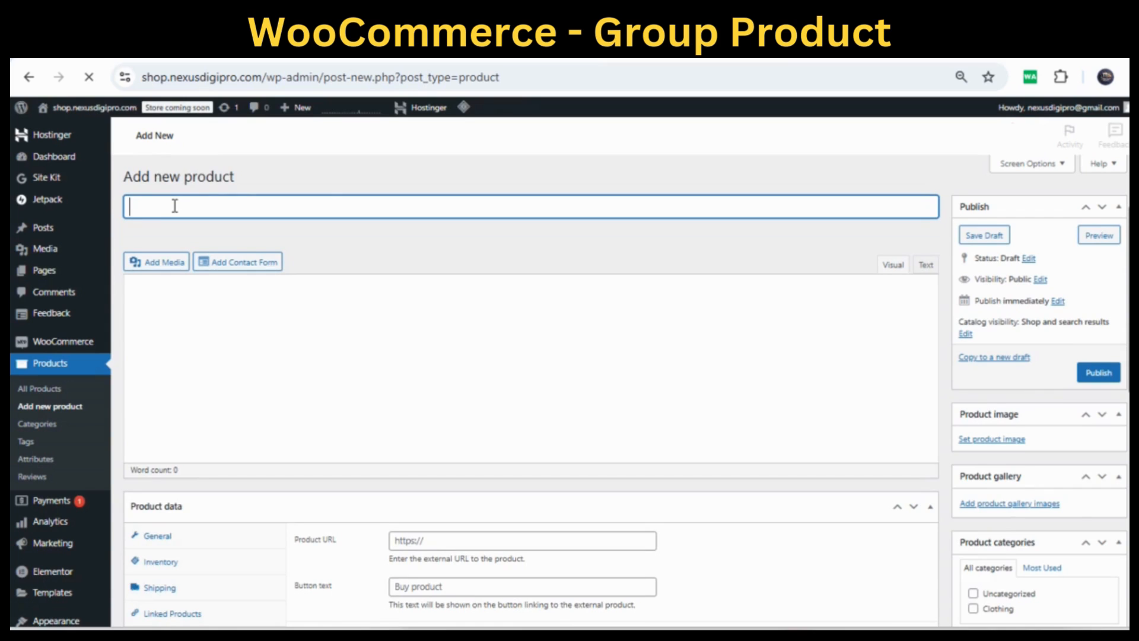
{"action": "type", "text": "T-Shirt-Red"}
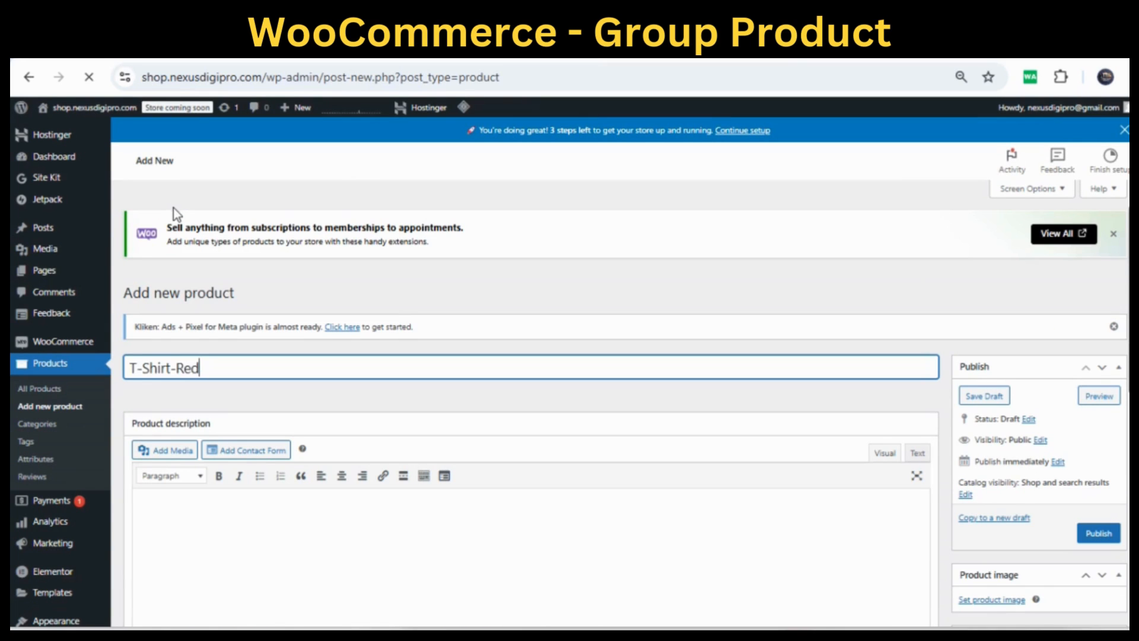
{"action": "left_click", "coordinate": [196, 524]}
{"action": "type", "text": "desription"}
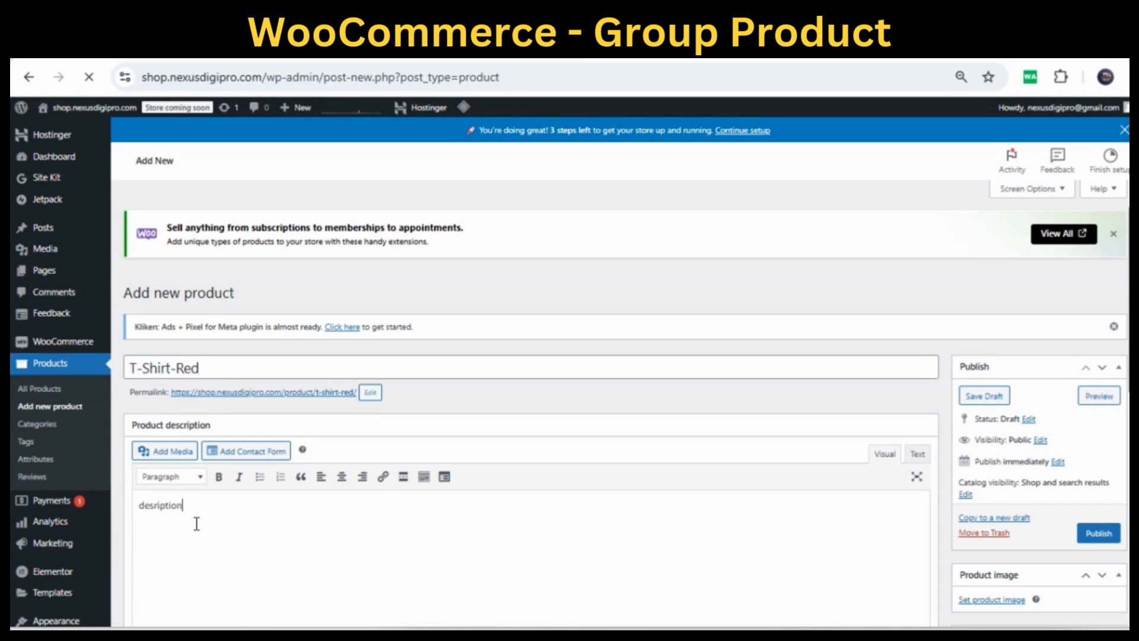
Step: Set the T-Shirt-Red product's regular price to 800 and its sale price to 700, consulting the Notepad price list
{"action": "scroll", "coordinate": [371, 561], "scroll_direction": "down", "scroll_amount": 3}
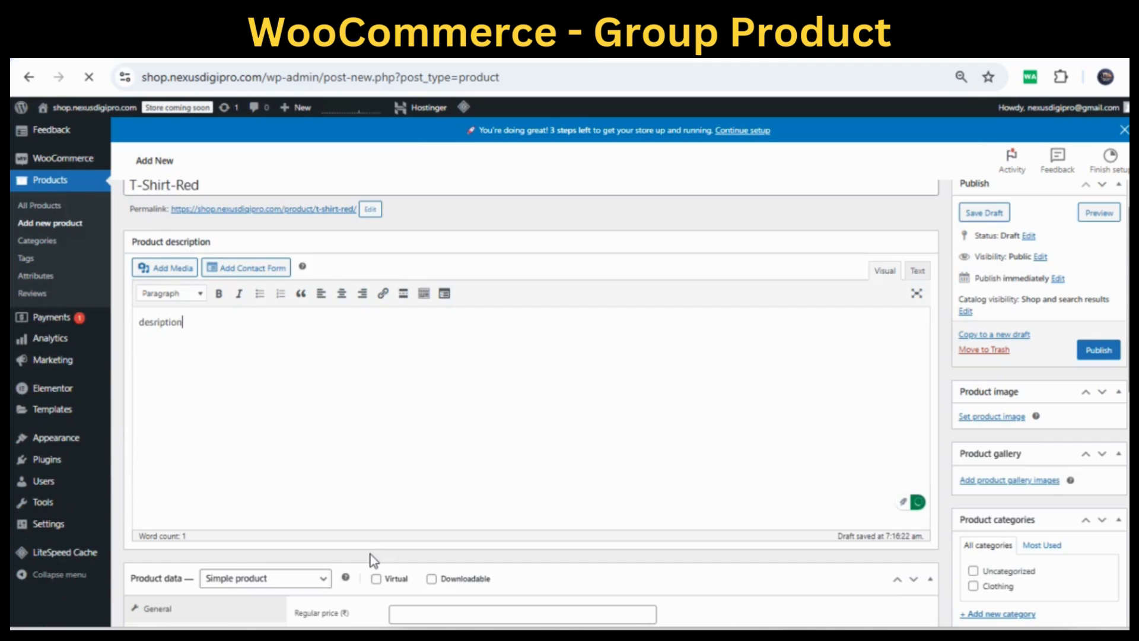
{"action": "scroll", "coordinate": [372, 560], "scroll_direction": "down", "scroll_amount": 4}
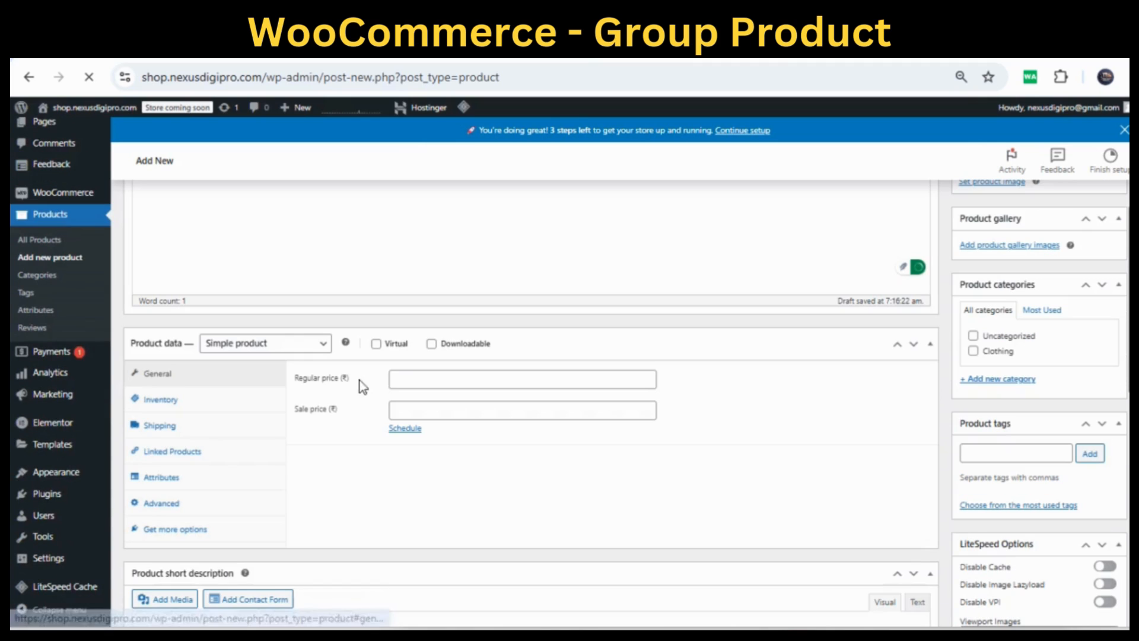
{"action": "left_click", "coordinate": [396, 383]}
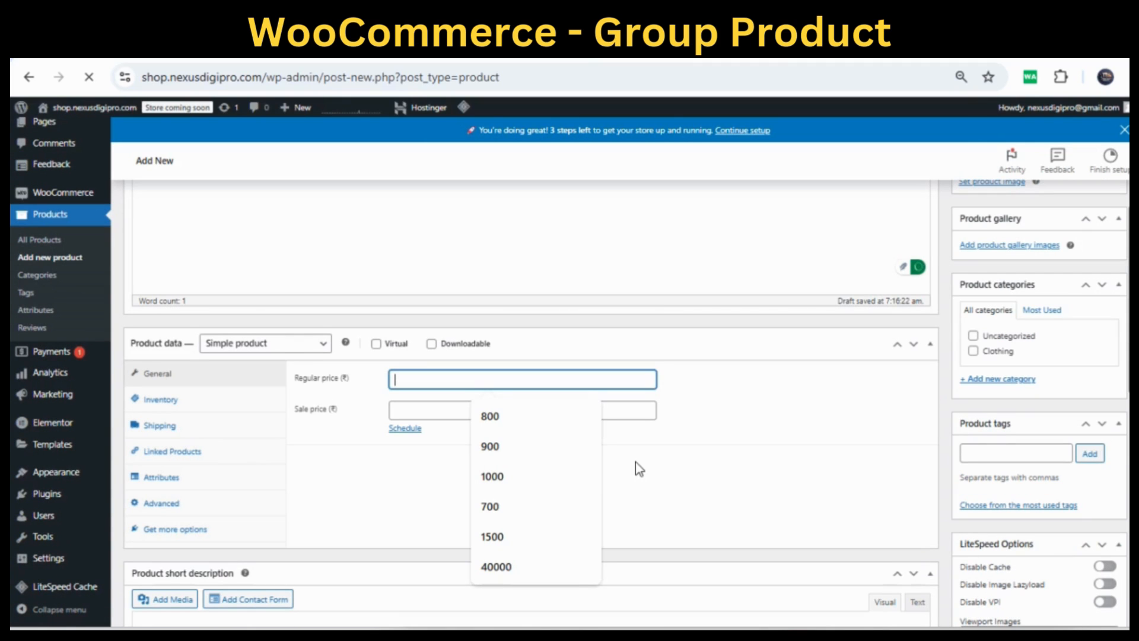
{"action": "key", "text": "alt+Tab"}
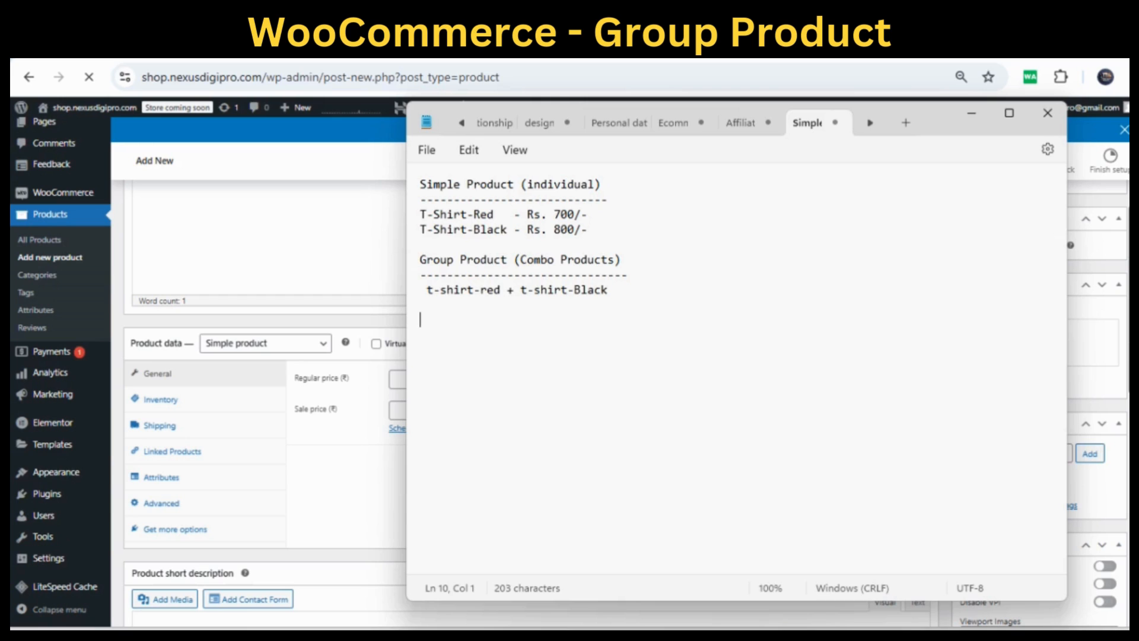
{"action": "key", "text": "alt+Tab"}
{"action": "type", "text": "800"}
{"action": "key", "text": "Tab"}
{"action": "type", "text": "700"}
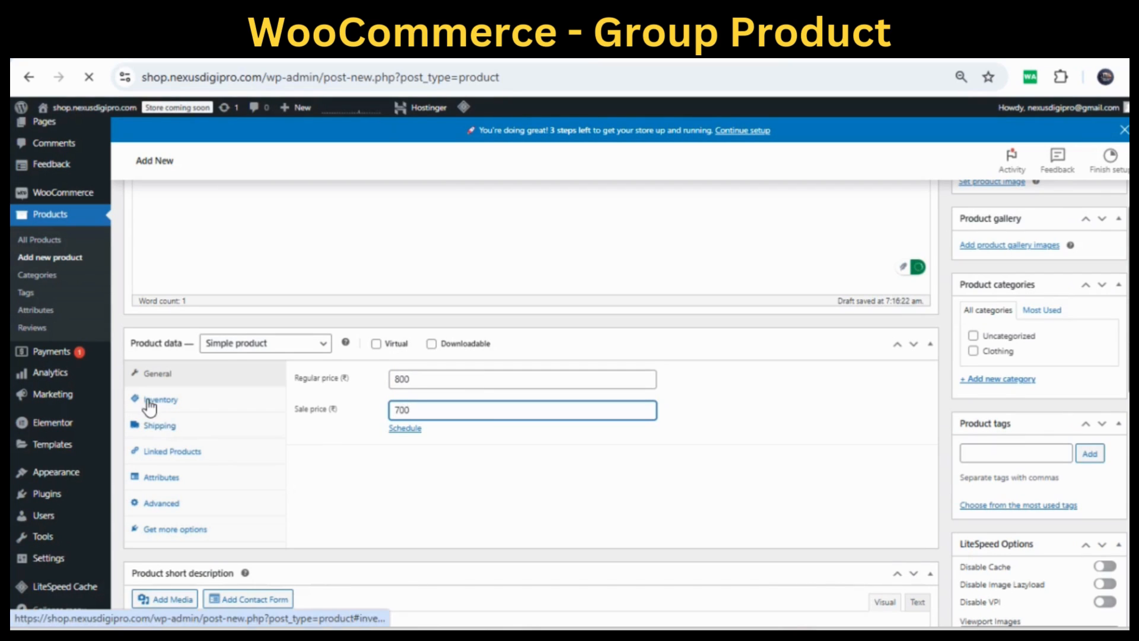
Step: In the inventory data, set the SKU to red-t-shirt and enable stock tracking with a quantity of 10
{"action": "left_click", "coordinate": [149, 399]}
{"action": "left_click", "coordinate": [433, 376]}
{"action": "type", "text": "redtshirt"}
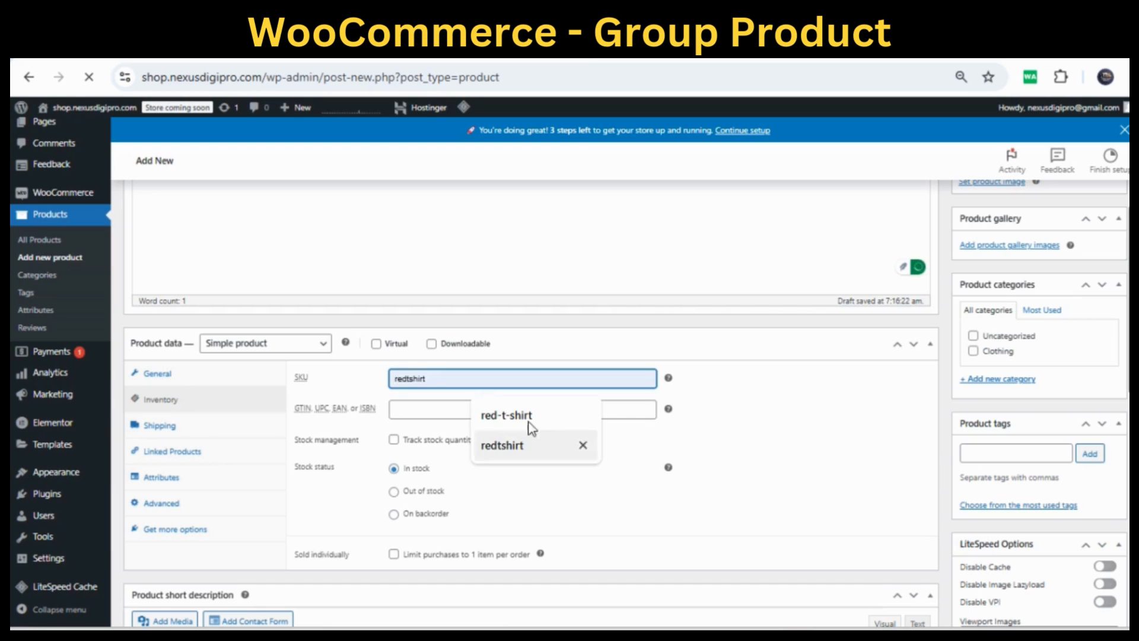
{"action": "left_click", "coordinate": [525, 422]}
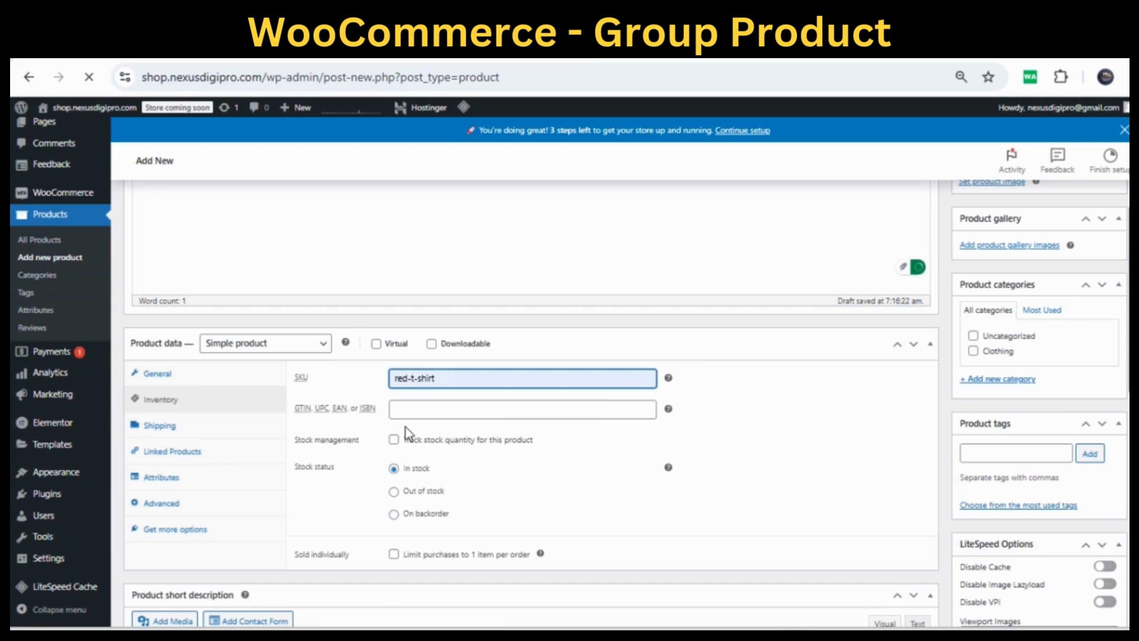
{"action": "left_click", "coordinate": [392, 440]}
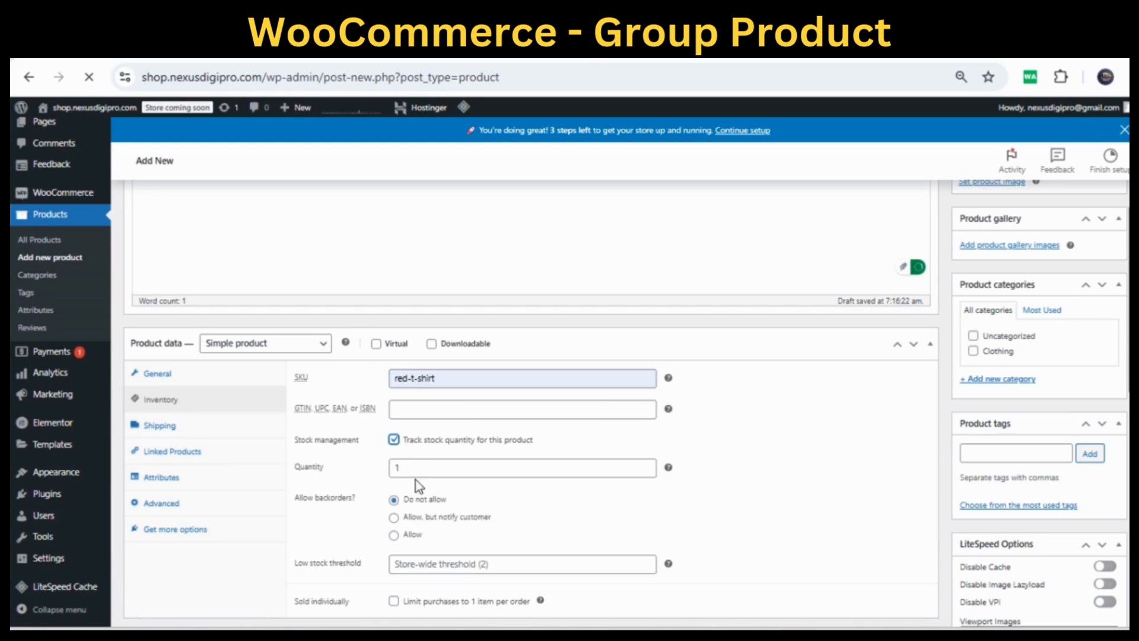
{"action": "left_click", "coordinate": [422, 473]}
{"action": "type", "text": "1"}
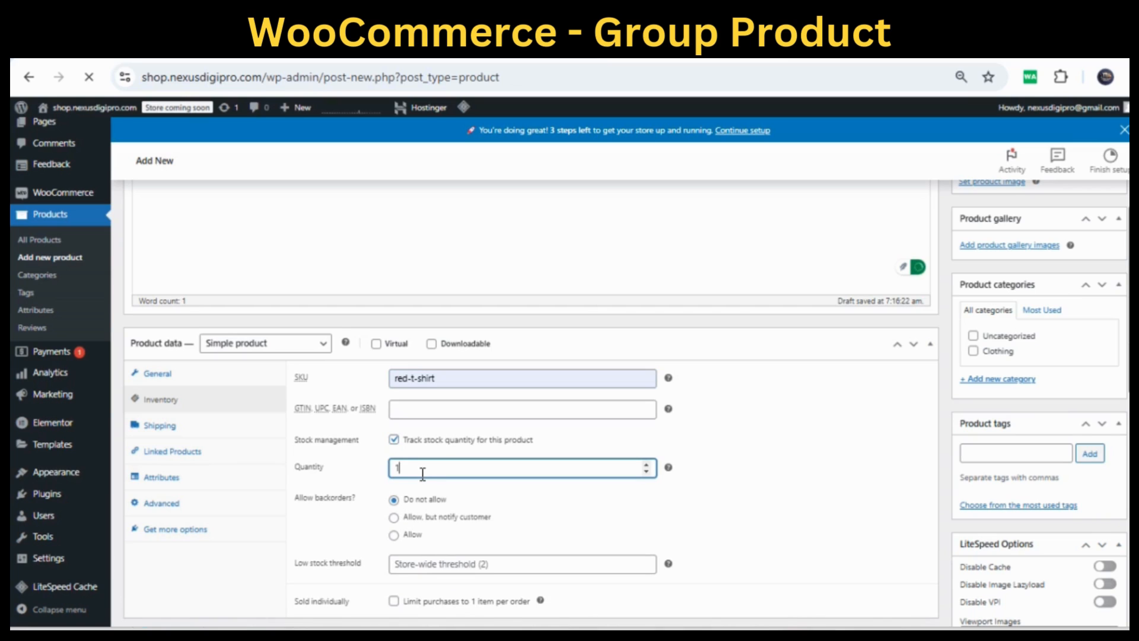
{"action": "type", "text": "0"}
Step: Set the red T-shirt picture from the media library as the product image and publish the product
{"action": "scroll", "coordinate": [775, 480], "scroll_direction": "up", "scroll_amount": 5}
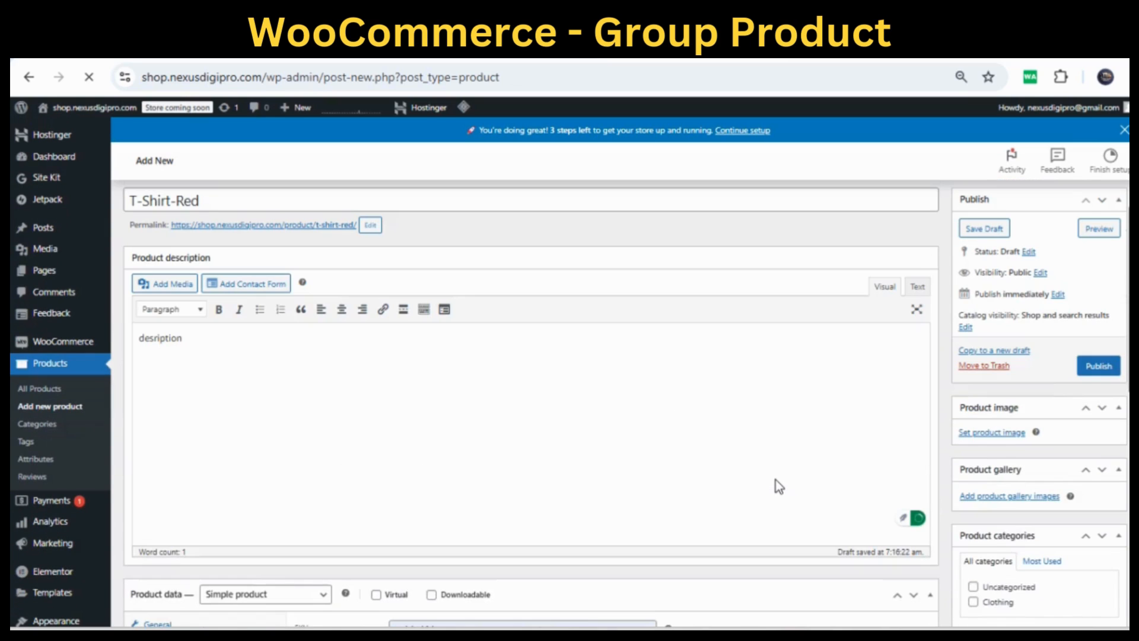
{"action": "left_click", "coordinate": [997, 433]}
{"action": "left_click", "coordinate": [623, 259]}
{"action": "left_click", "coordinate": [1080, 590]}
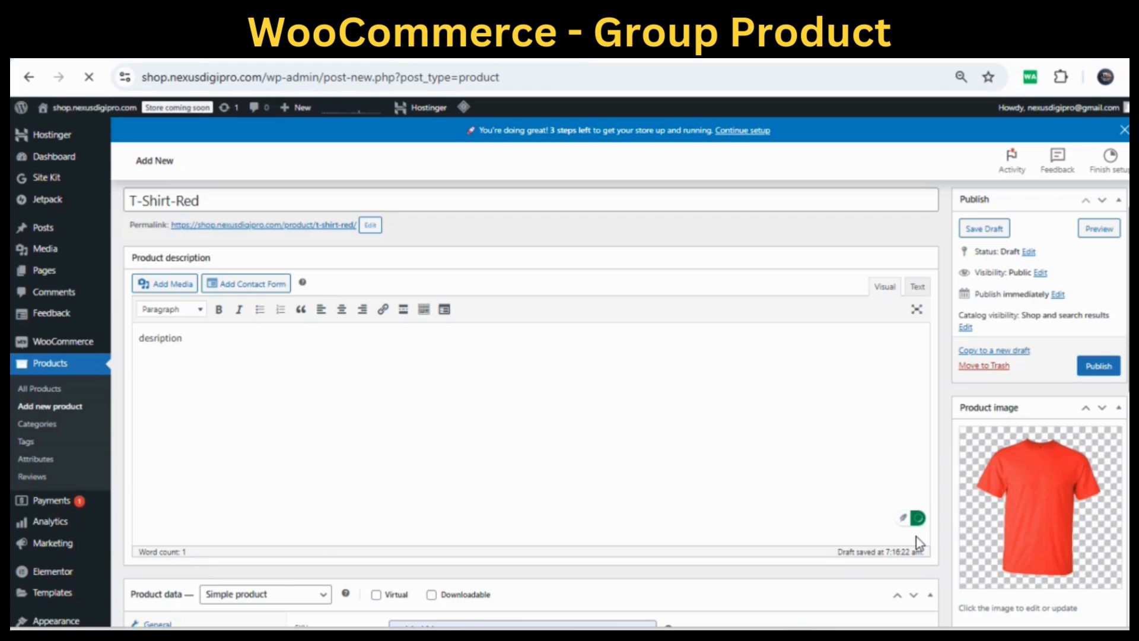
{"action": "left_click", "coordinate": [1099, 366]}
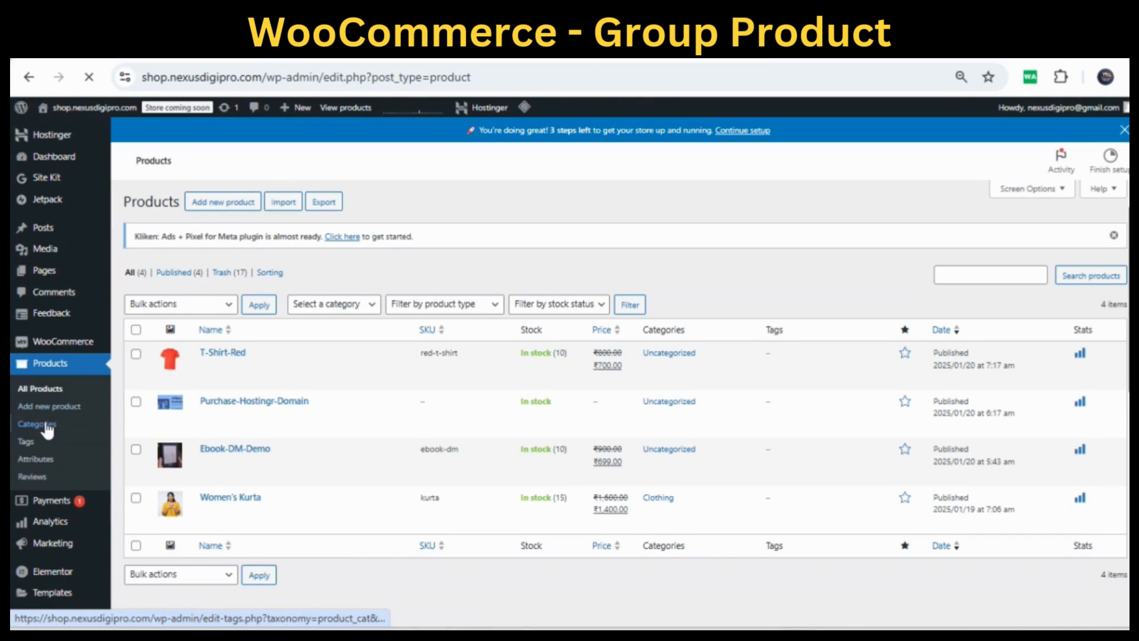
Step: Start another new product named T-Shirt-Black, copying the name from Notepad, and enter the description "description T-Shirt-Black"
{"action": "left_click", "coordinate": [49, 406]}
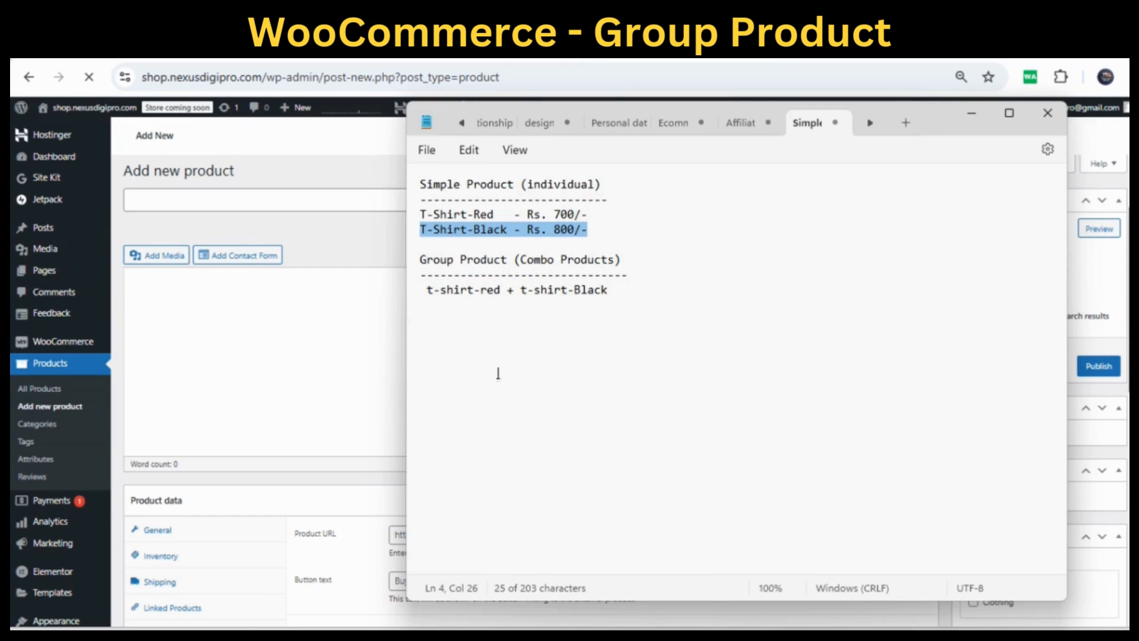
{"action": "left_click_drag", "start_coordinate": [418, 230], "coordinate": [507, 230]}
{"action": "key", "text": "ctrl+c"}
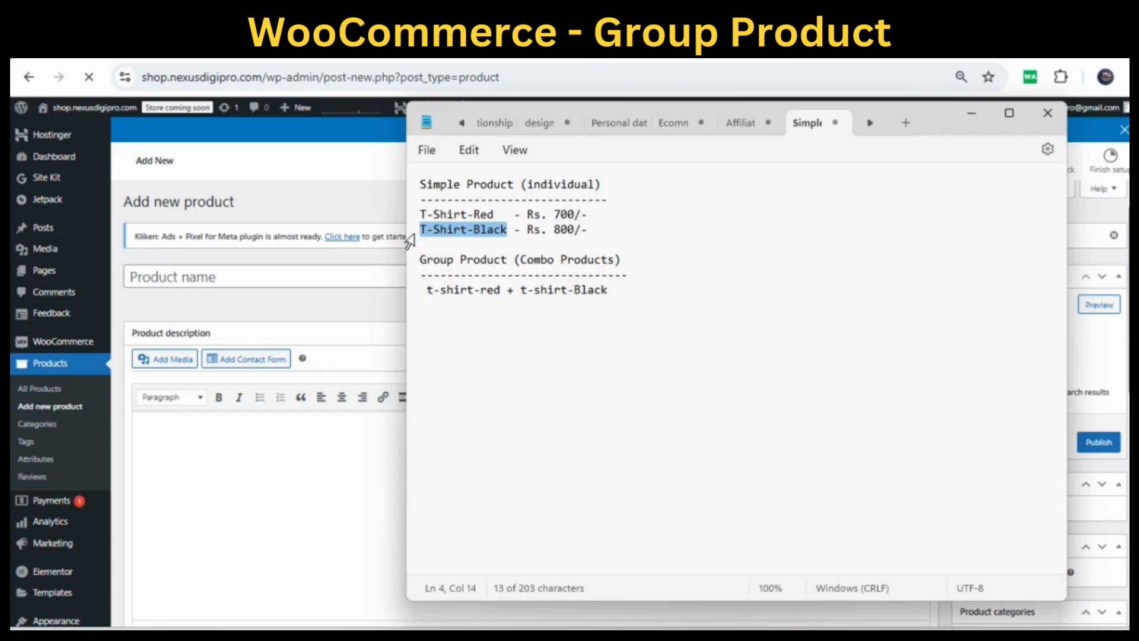
{"action": "left_click", "coordinate": [223, 273]}
{"action": "key", "text": "ctrl+v"}
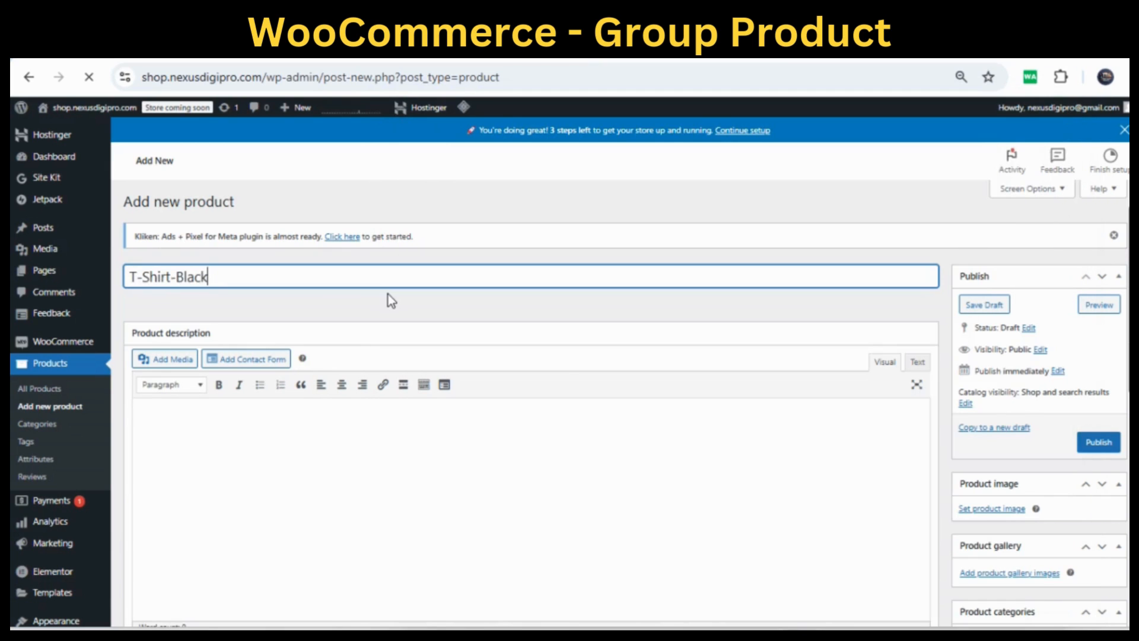
{"action": "left_click", "coordinate": [253, 444]}
{"action": "type", "text": "description"}
{"action": "key", "text": "ctrl+v"}
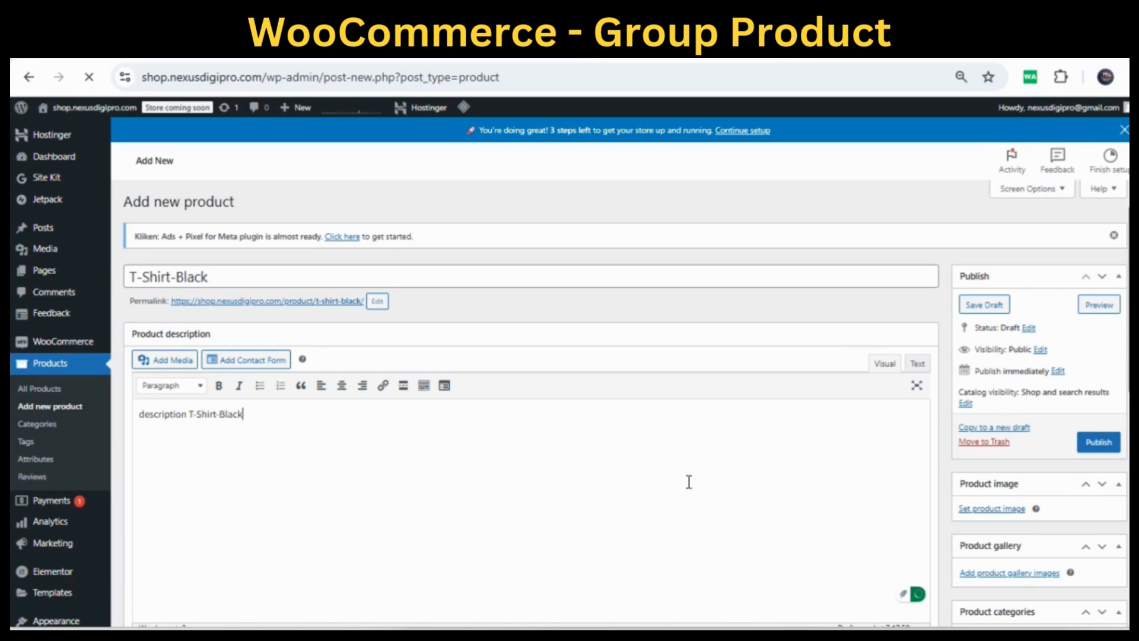
Step: Set the T-Shirt-Black product's regular price to 900 and its sale price to 800, consulting the Notepad price list
{"action": "scroll", "coordinate": [690, 483], "scroll_direction": "down", "scroll_amount": 4}
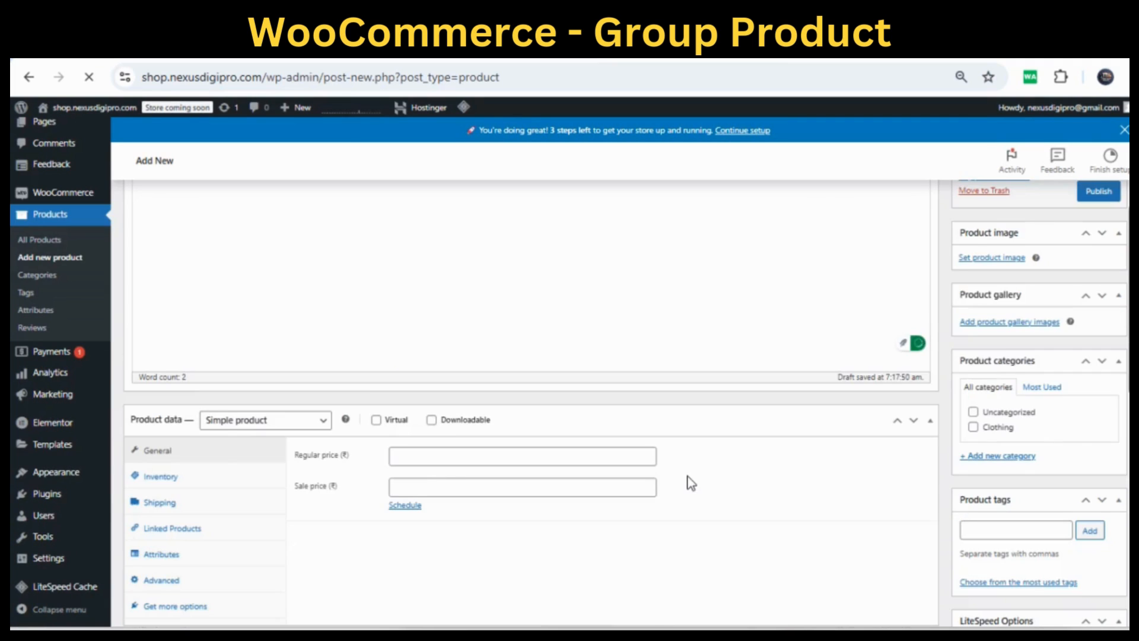
{"action": "scroll", "coordinate": [691, 482], "scroll_direction": "down", "scroll_amount": 1}
{"action": "key", "text": "alt+Tab"}
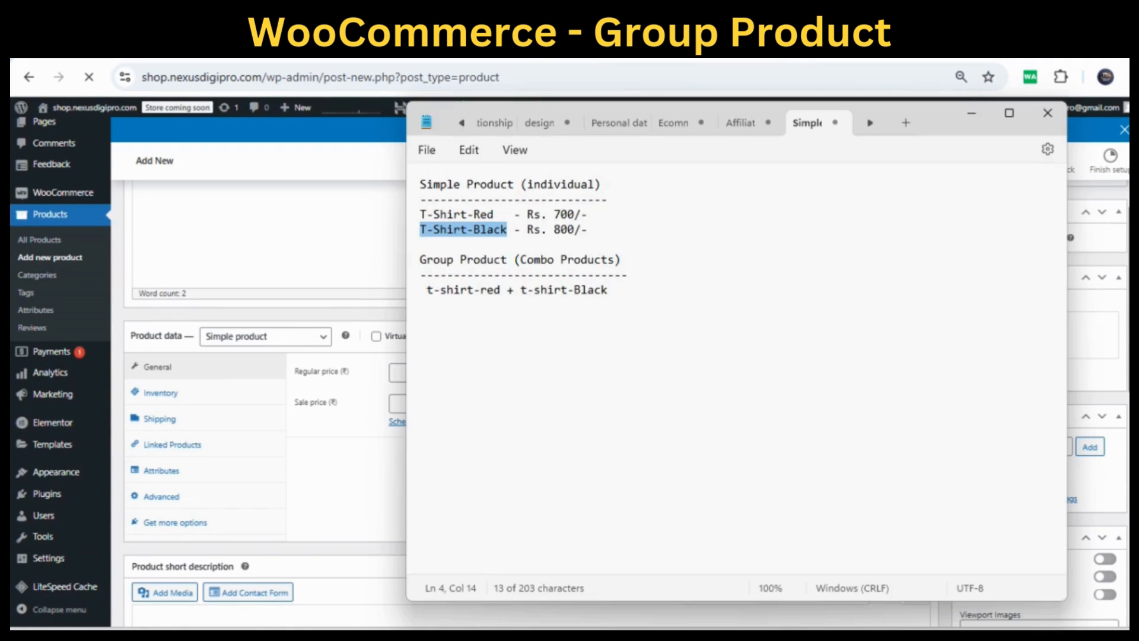
{"action": "double_click", "coordinate": [566, 229]}
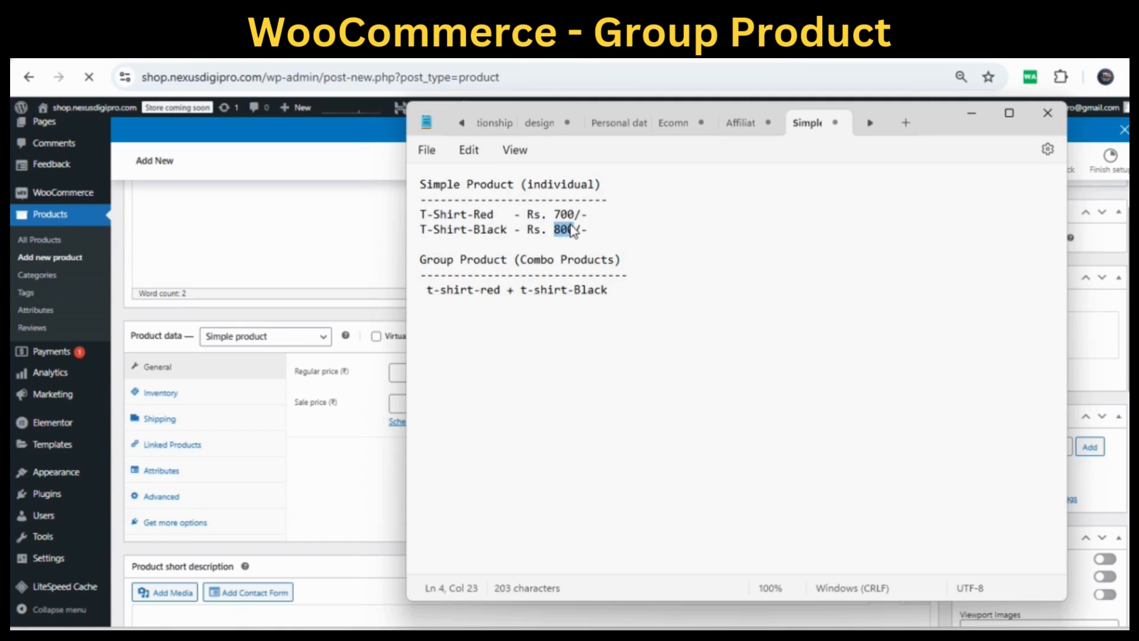
{"action": "left_click", "coordinate": [806, 632]}
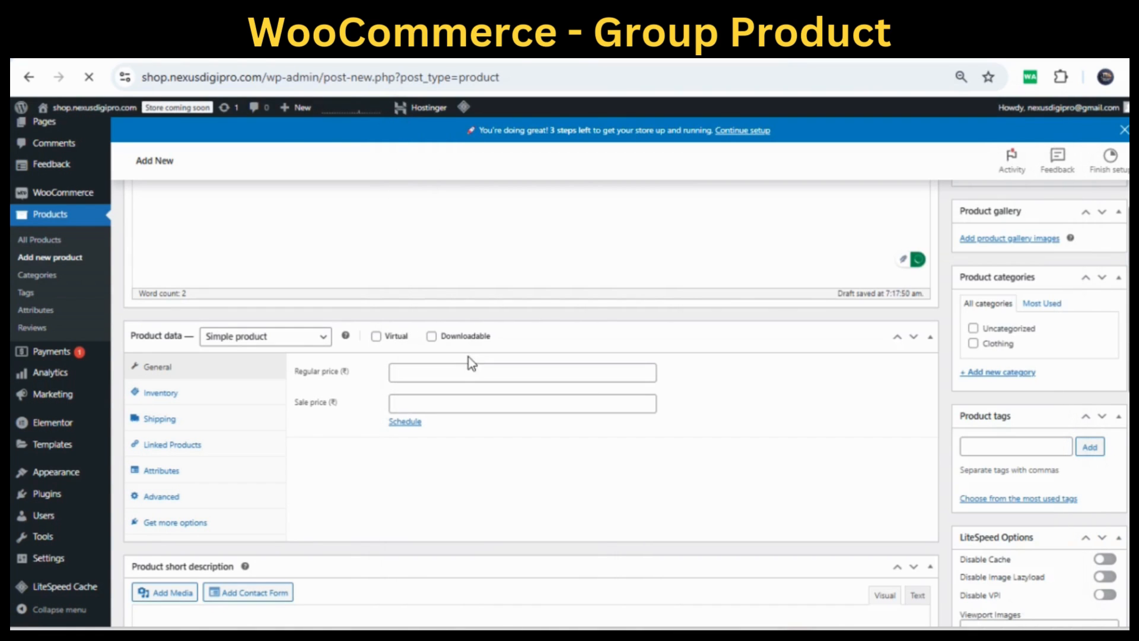
{"action": "left_click", "coordinate": [466, 370]}
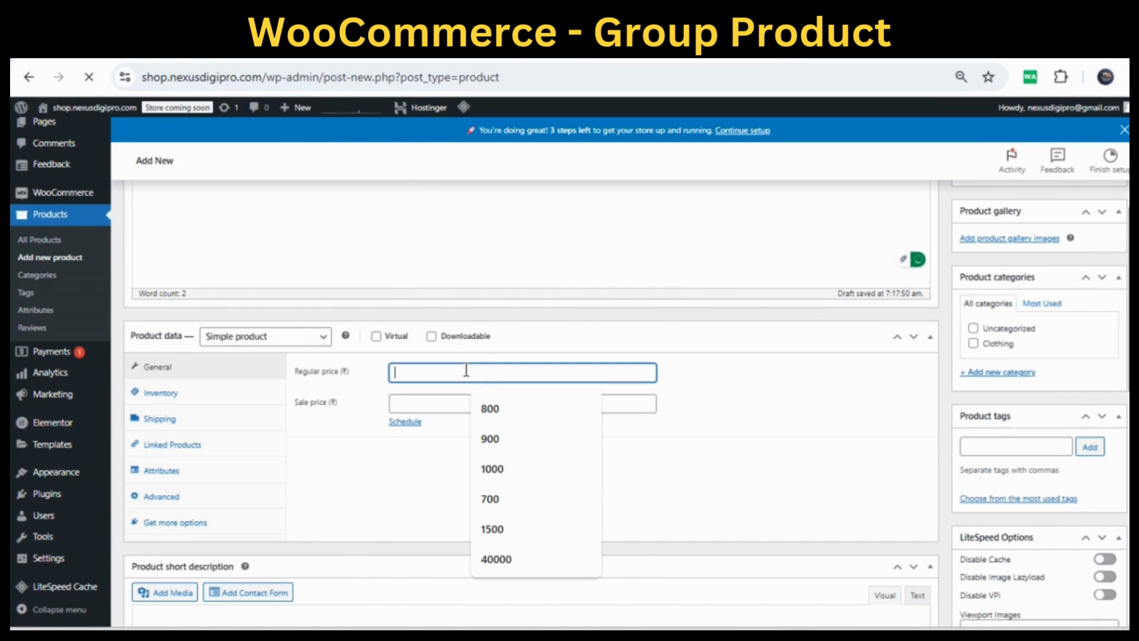
{"action": "type", "text": "900"}
{"action": "key", "text": "Tab"}
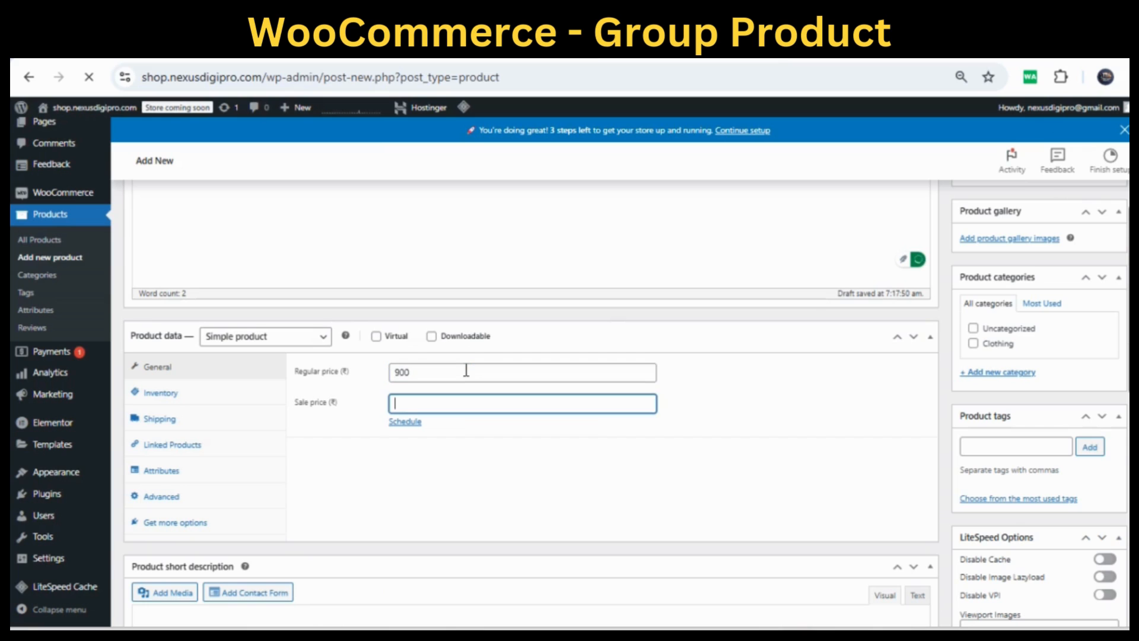
{"action": "type", "text": "800"}
Step: In the inventory data, set the SKU to blackTshirt and enable stock tracking with a quantity of 10
{"action": "left_click", "coordinate": [158, 393]}
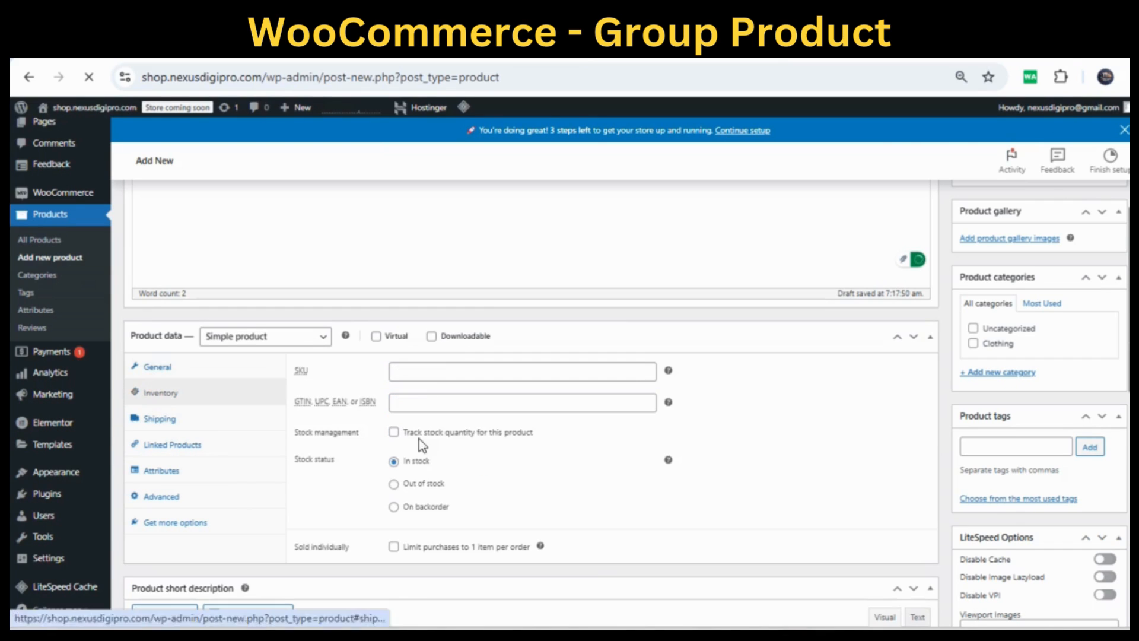
{"action": "left_click", "coordinate": [432, 371]}
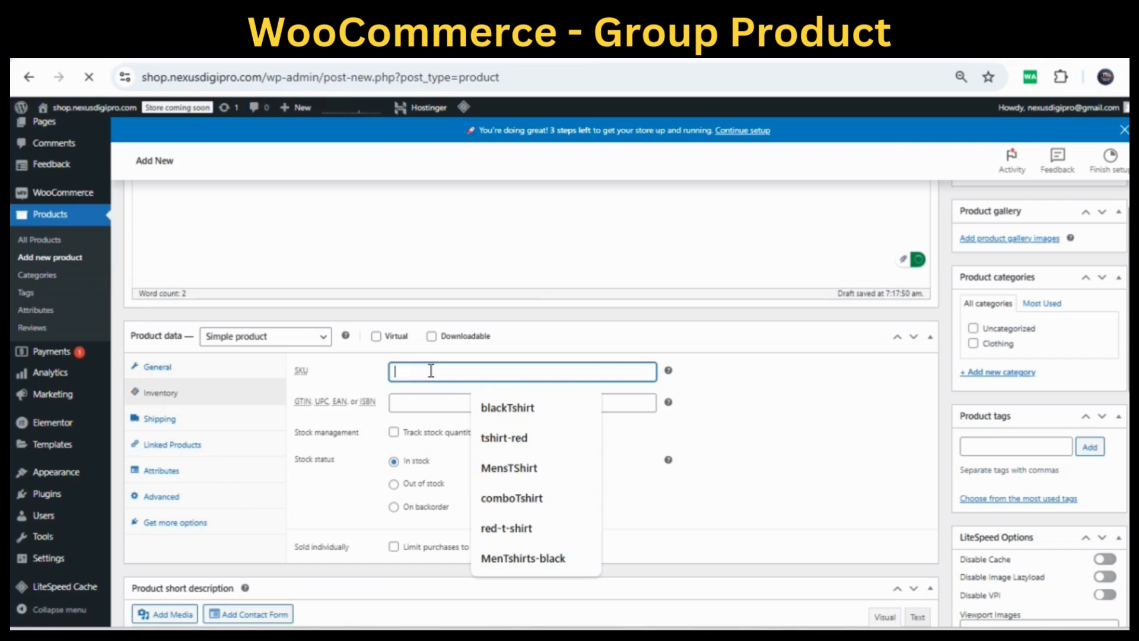
{"action": "left_click", "coordinate": [511, 408]}
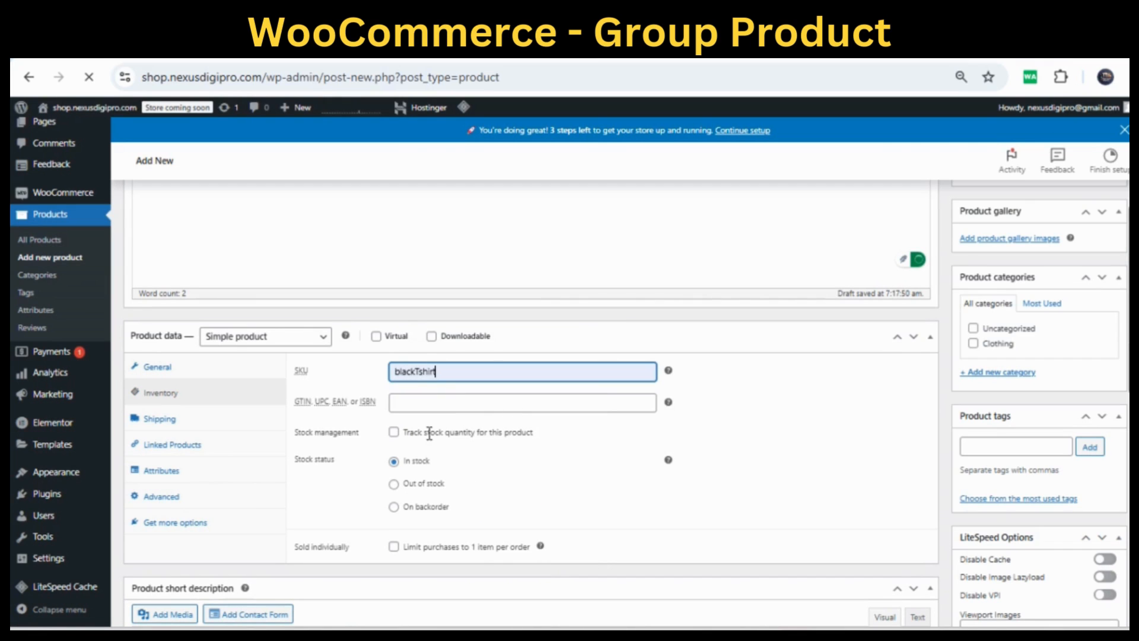
{"action": "left_click", "coordinate": [394, 433]}
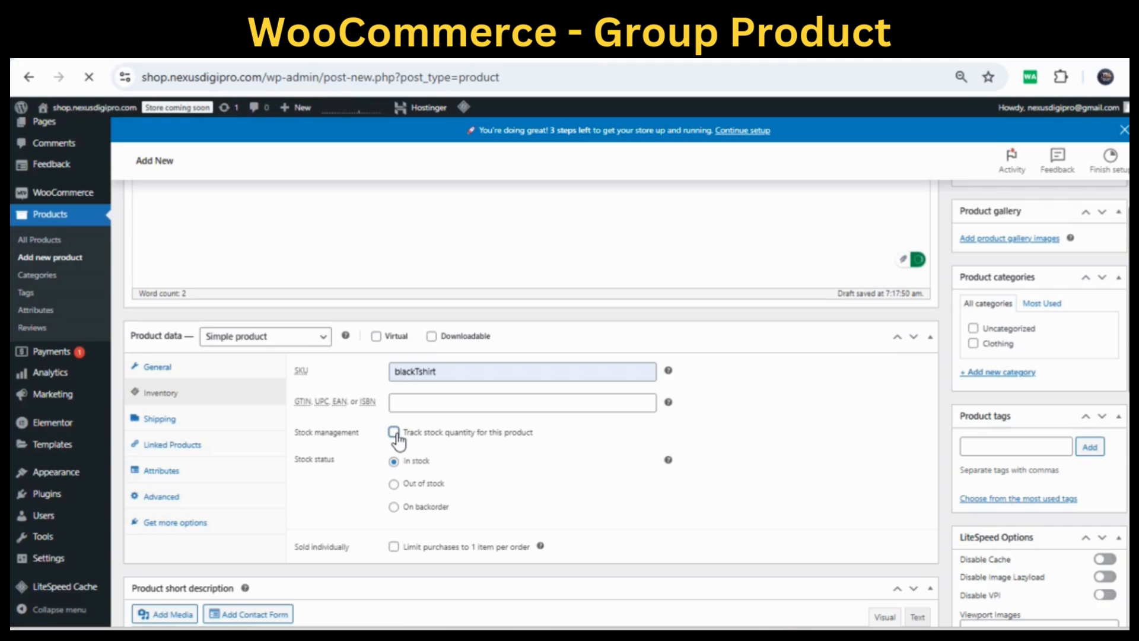
{"action": "left_click", "coordinate": [439, 460]}
{"action": "type", "text": "10"}
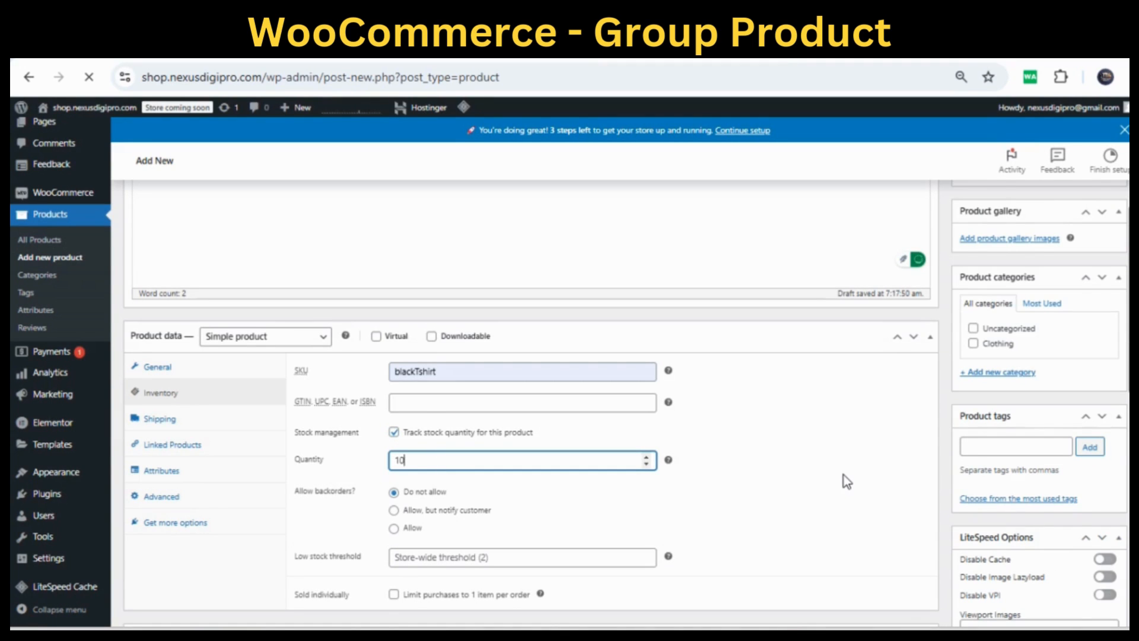
Step: Set the black T-shirt picture from the media library as the product image and publish the product
{"action": "scroll", "coordinate": [844, 475], "scroll_direction": "up", "scroll_amount": 2}
{"action": "scroll", "coordinate": [844, 475], "scroll_direction": "up", "scroll_amount": 2}
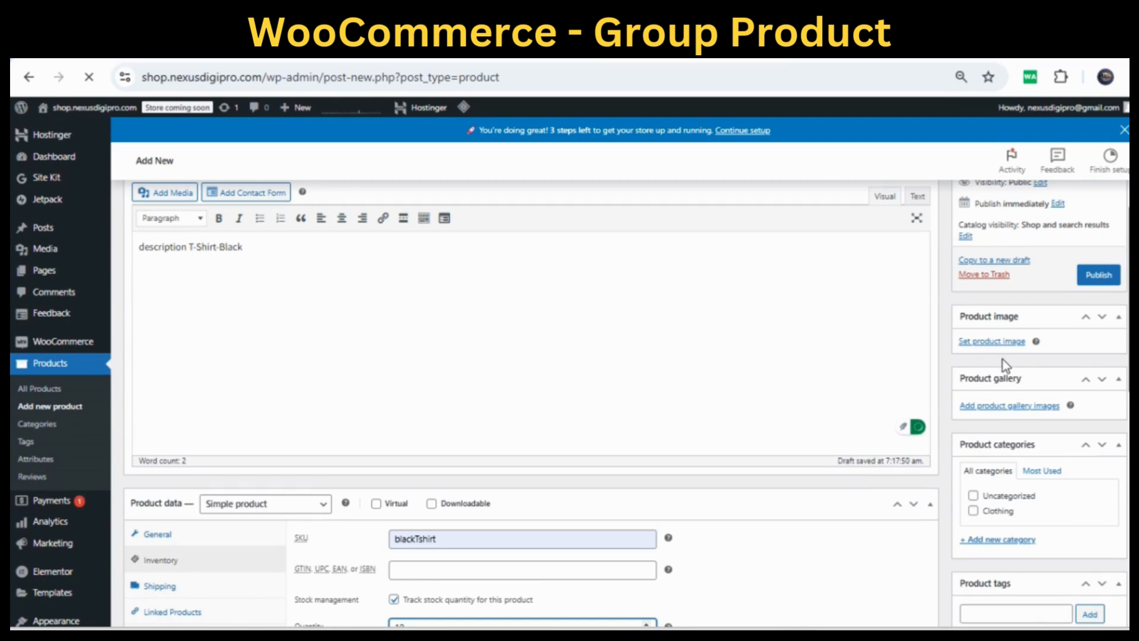
{"action": "left_click", "coordinate": [1003, 343]}
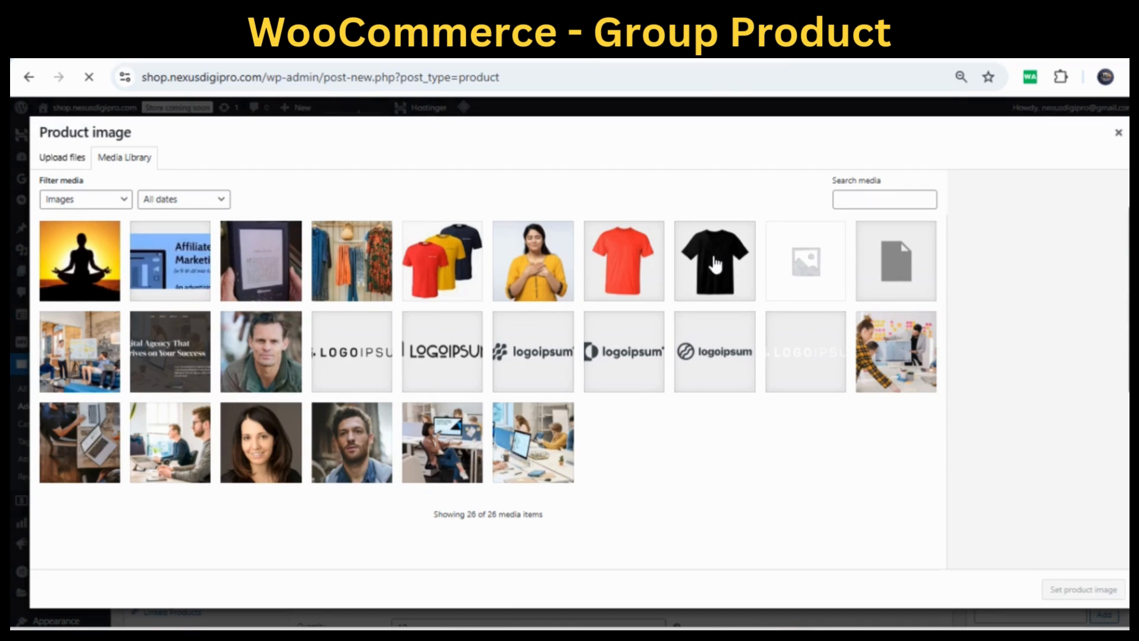
{"action": "left_click", "coordinate": [715, 264]}
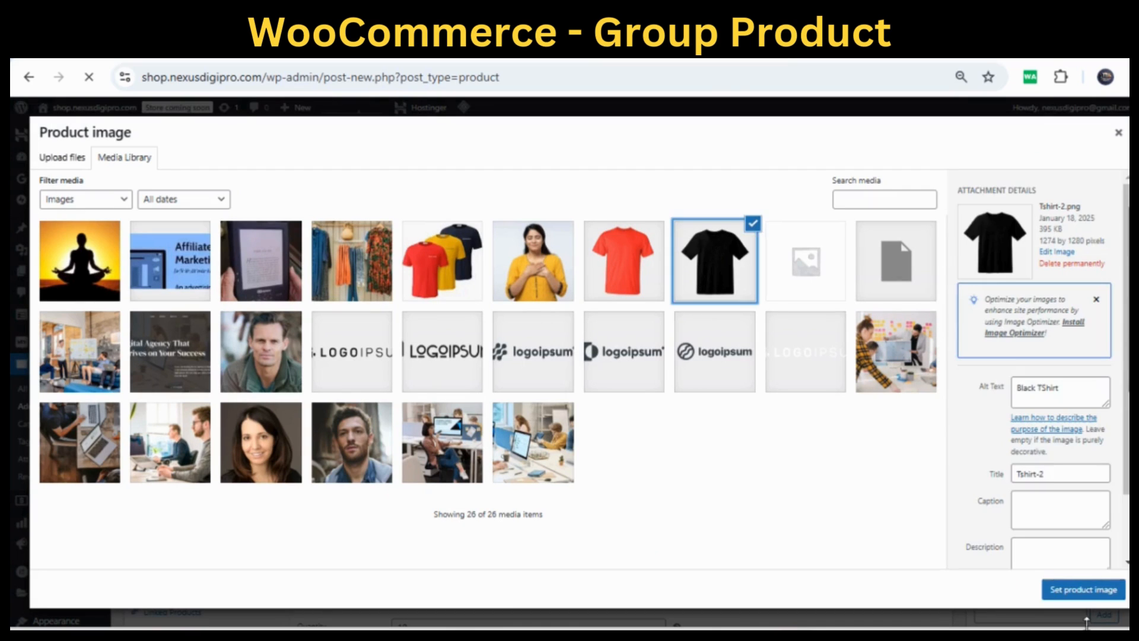
{"action": "left_click", "coordinate": [1083, 591]}
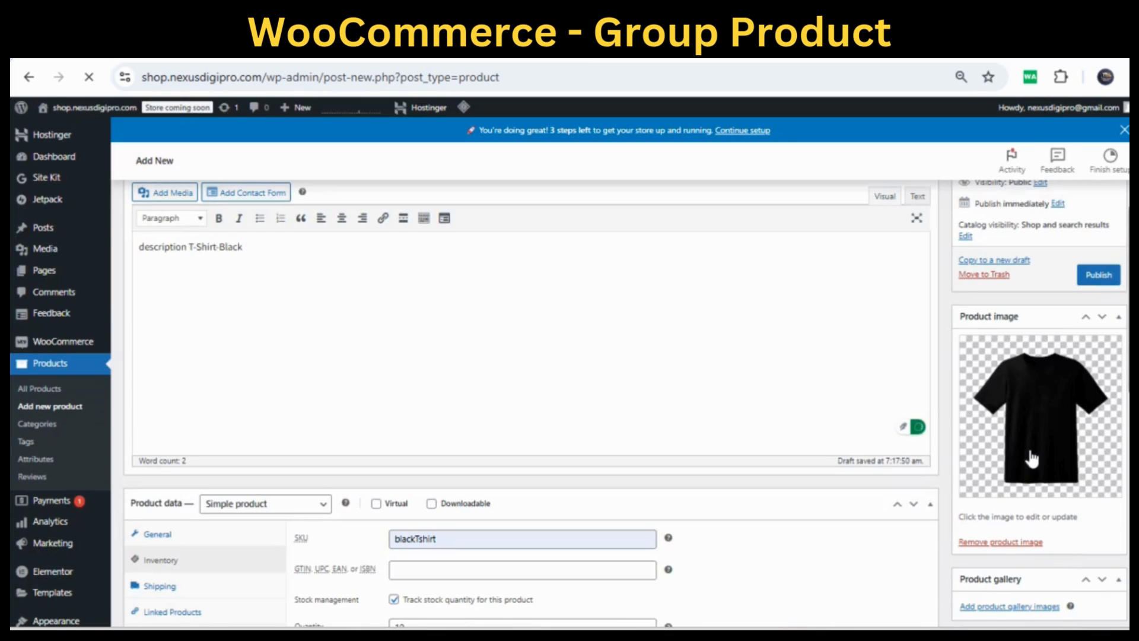
{"action": "left_click", "coordinate": [1099, 277]}
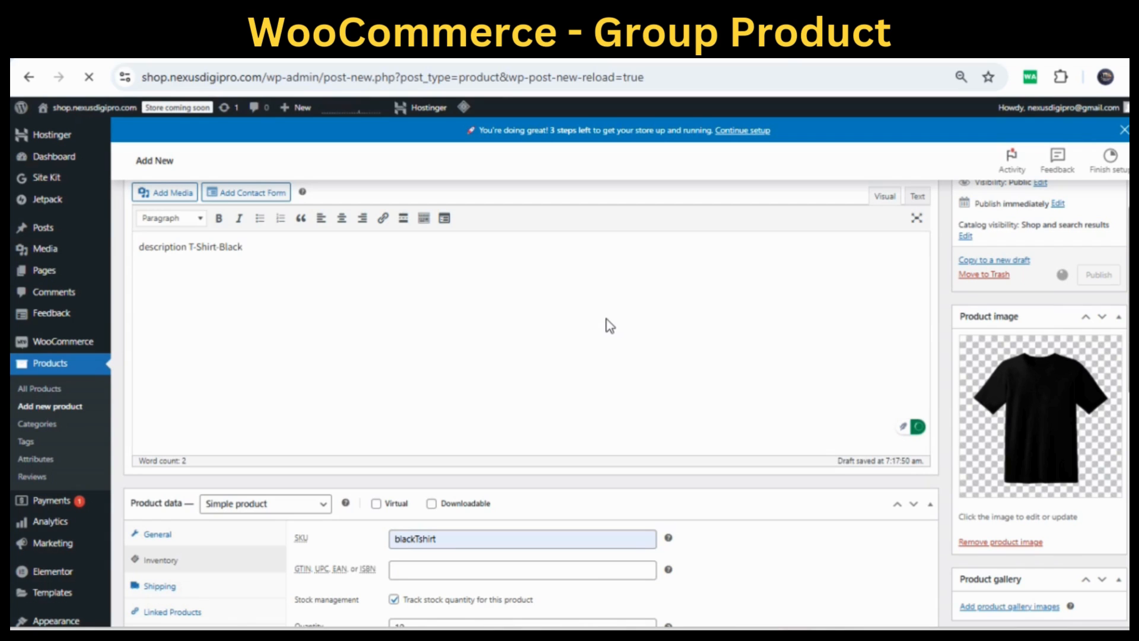
Step: Reload the storefront's Shop page to check the T-shirt listings and return to the product admin
{"action": "scroll", "coordinate": [610, 326], "scroll_direction": "down", "scroll_amount": 2}
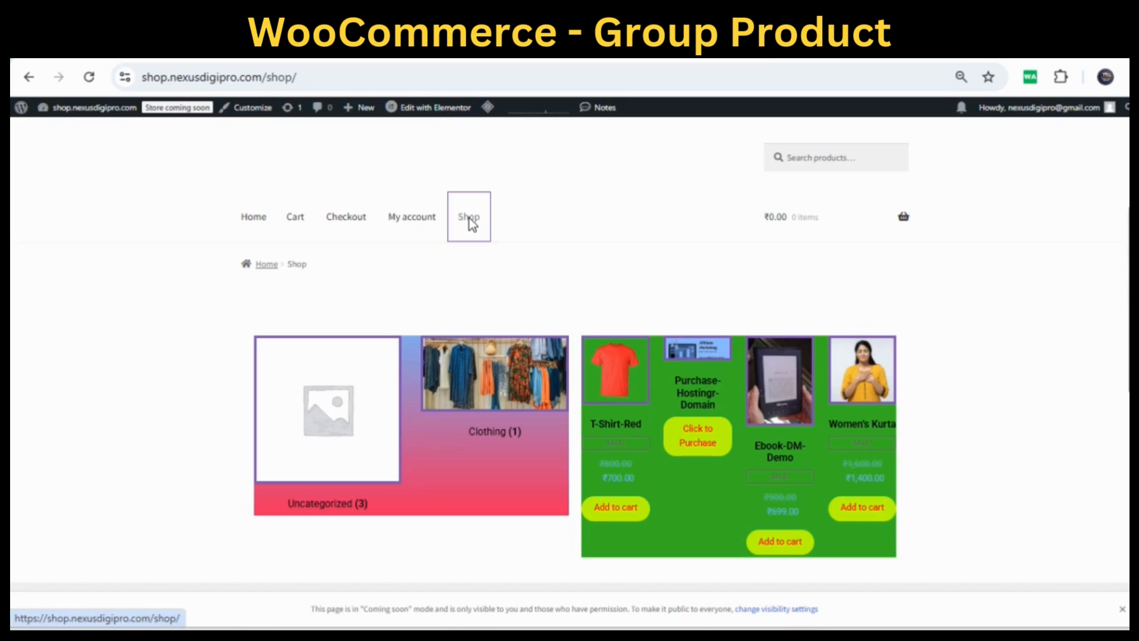
{"action": "left_click", "coordinate": [469, 220]}
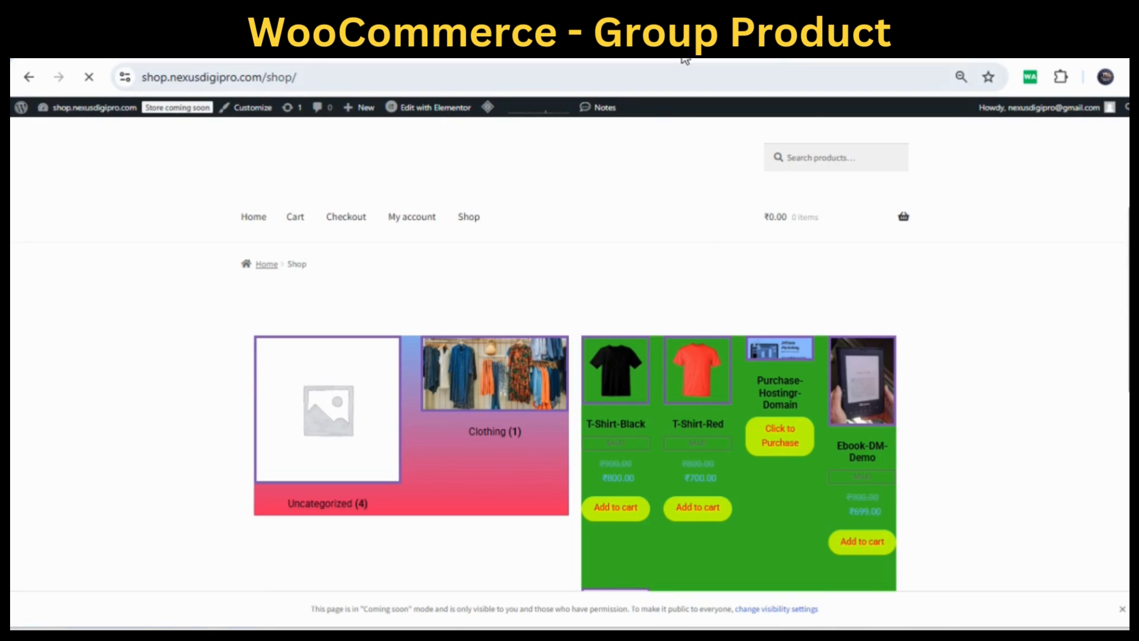
{"action": "left_click", "coordinate": [647, 46]}
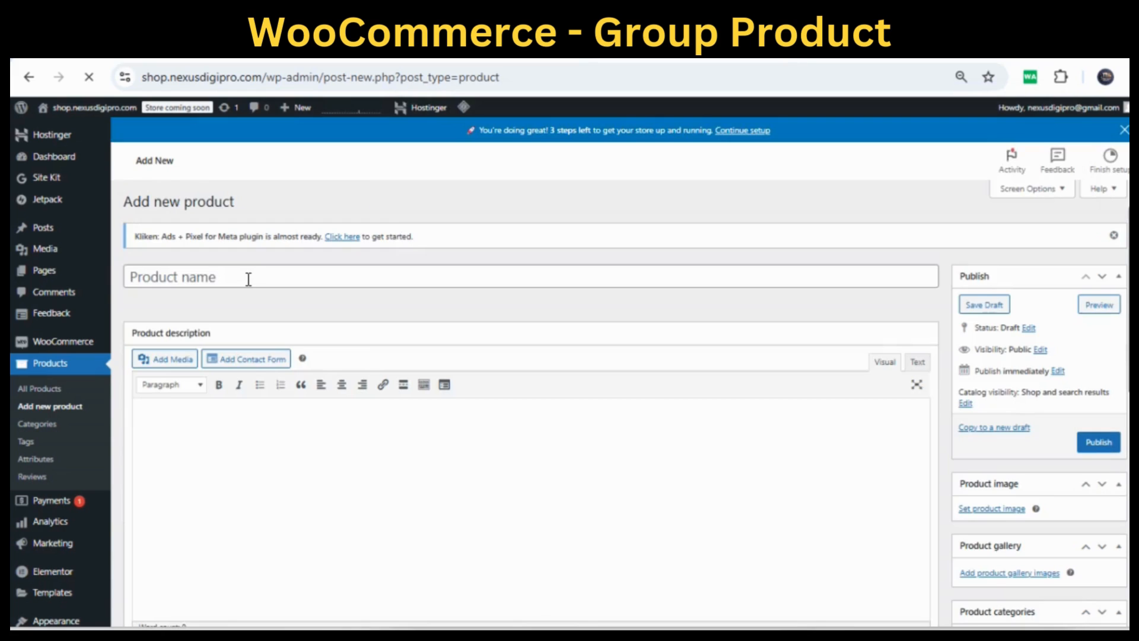
Step: Name the new product combo-T-Shirts and enter the description "description of combo-T-Shirts", reusing the copied product name
{"action": "left_click", "coordinate": [249, 280]}
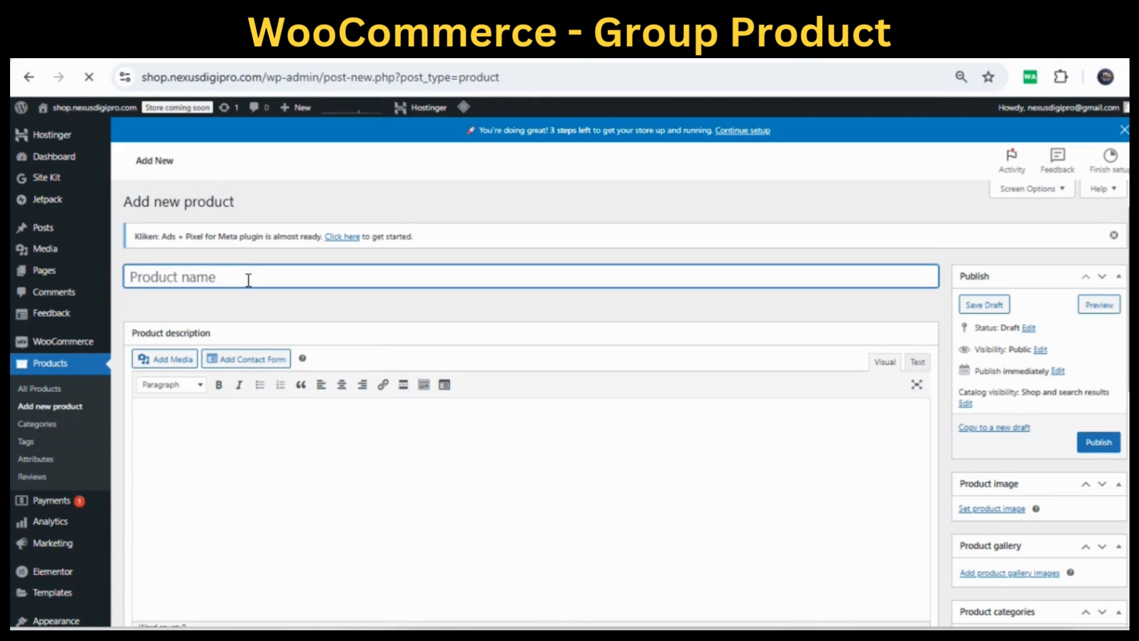
{"action": "type", "text": "combo"}
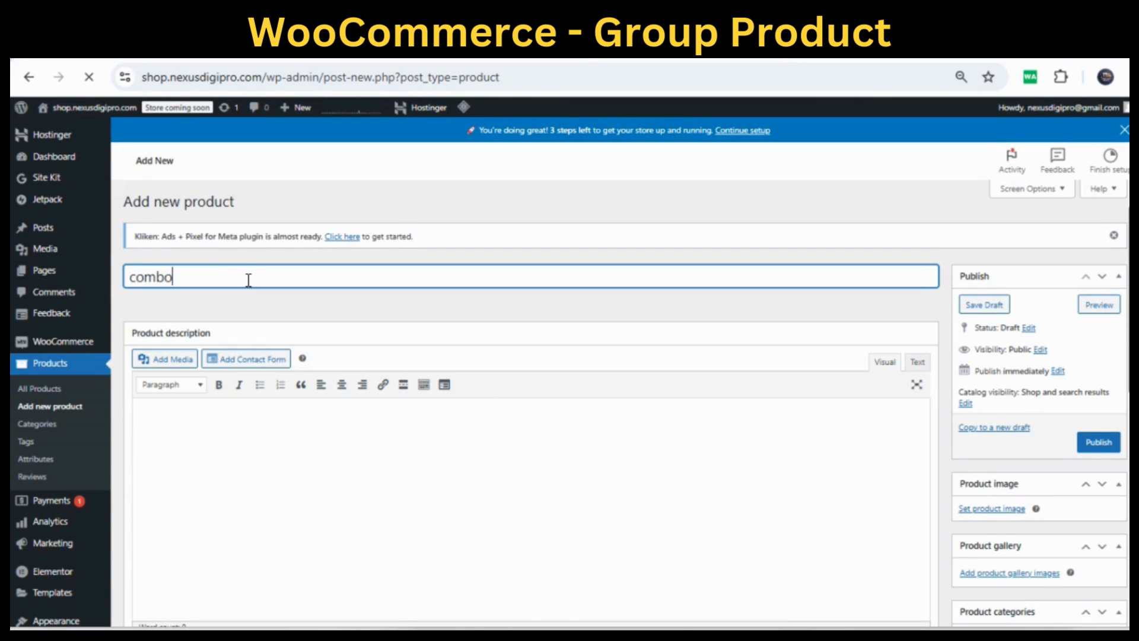
{"action": "type", "text": "-T-Shirts"}
{"action": "left_click_drag", "start_coordinate": [249, 274], "coordinate": [41, 274]}
{"action": "key", "text": "ctrl+c"}
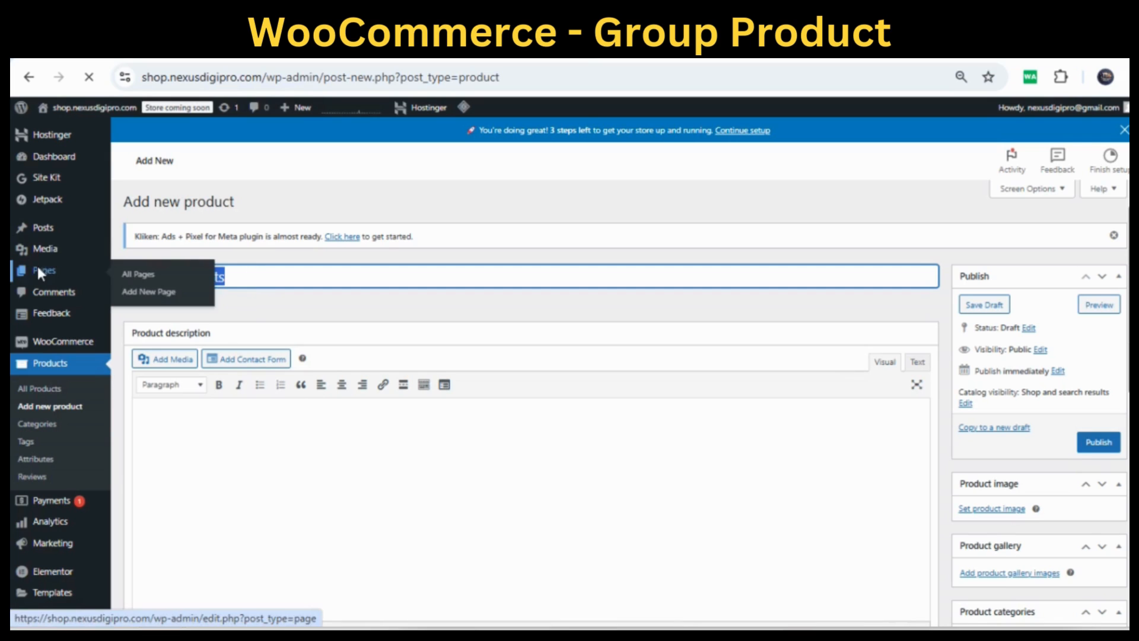
{"action": "left_click", "coordinate": [196, 437]}
{"action": "type", "text": "descripto"}
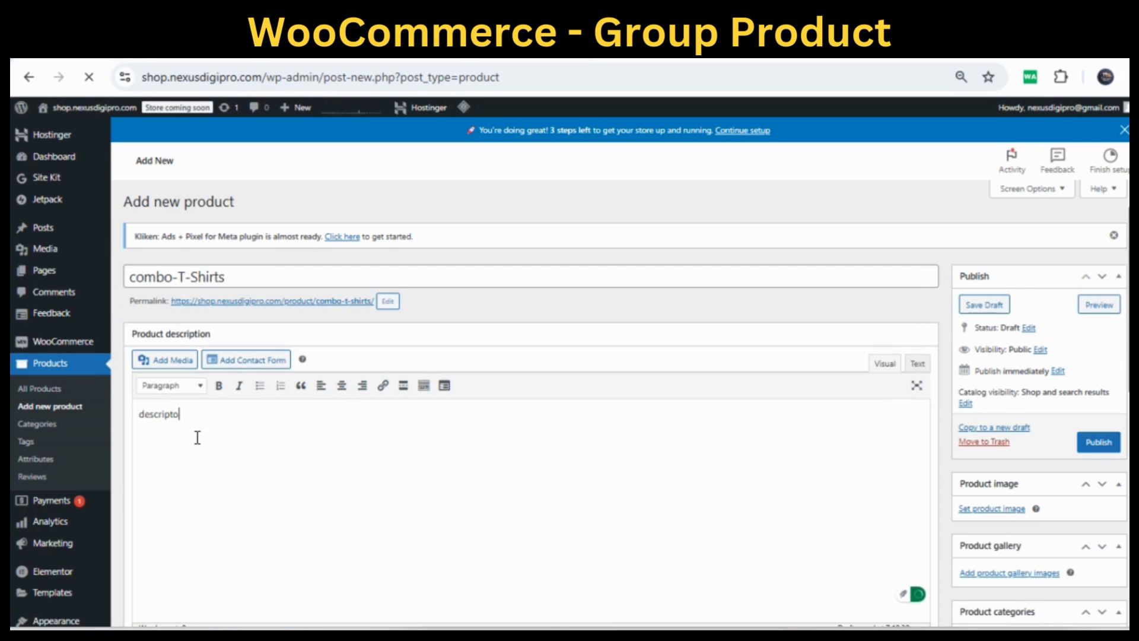
{"action": "key", "text": "BackSpace"}
{"action": "type", "text": "ion of"}
{"action": "key", "text": "ctrl+v"}
Step: Change the product type to Grouped product and set its SKU to comboTshirt
{"action": "scroll", "coordinate": [851, 453], "scroll_direction": "down", "scroll_amount": 2}
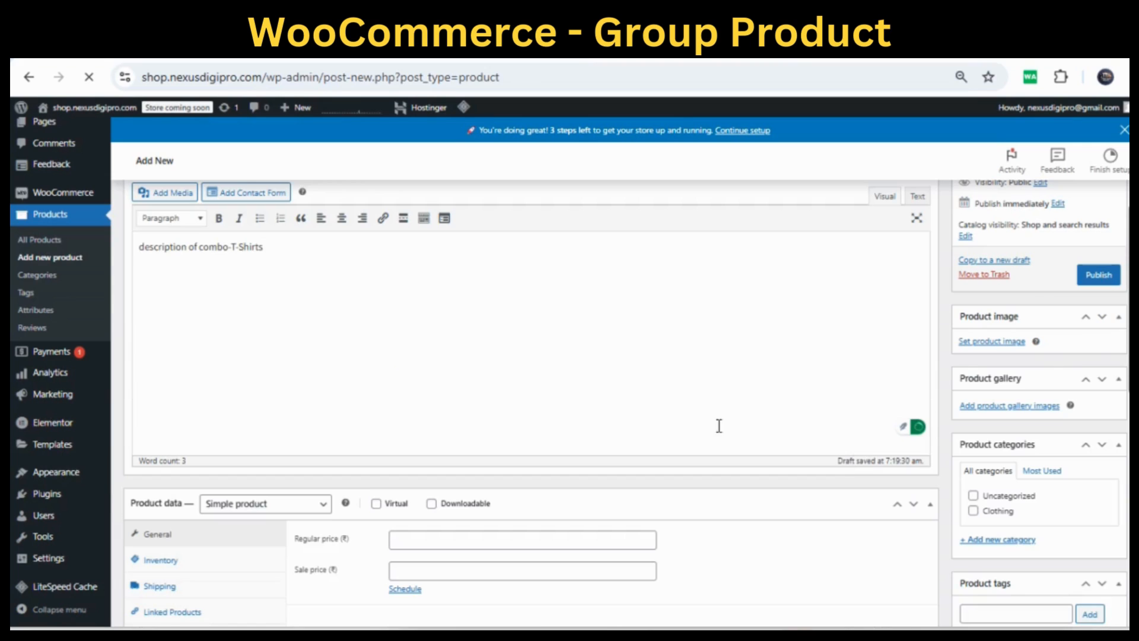
{"action": "scroll", "coordinate": [661, 409], "scroll_direction": "down", "scroll_amount": 1}
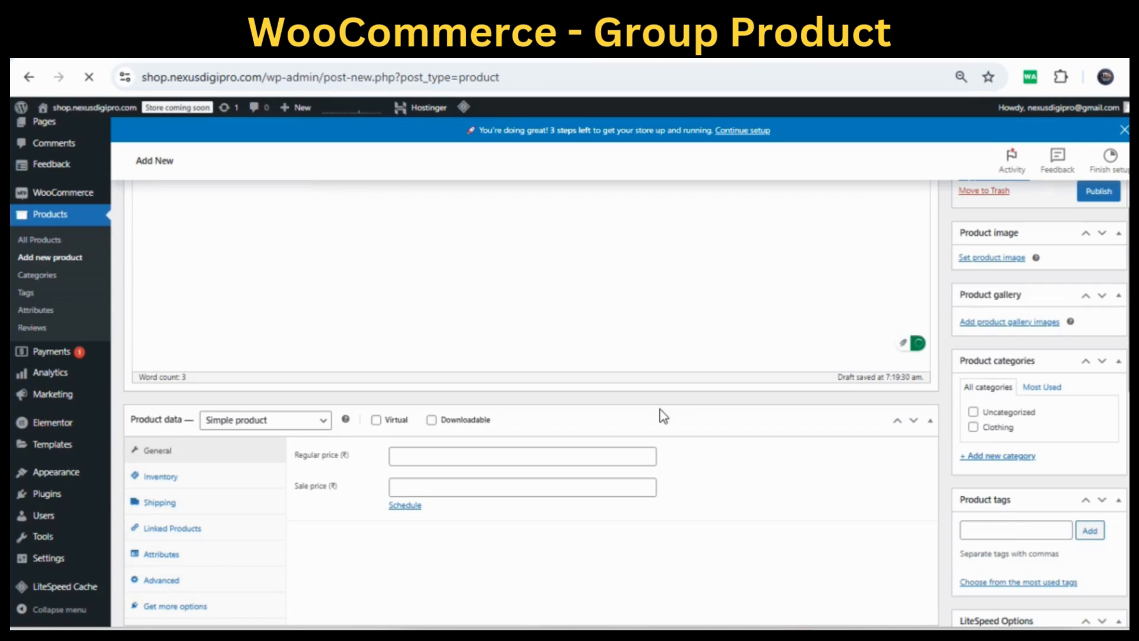
{"action": "left_click", "coordinate": [326, 421]}
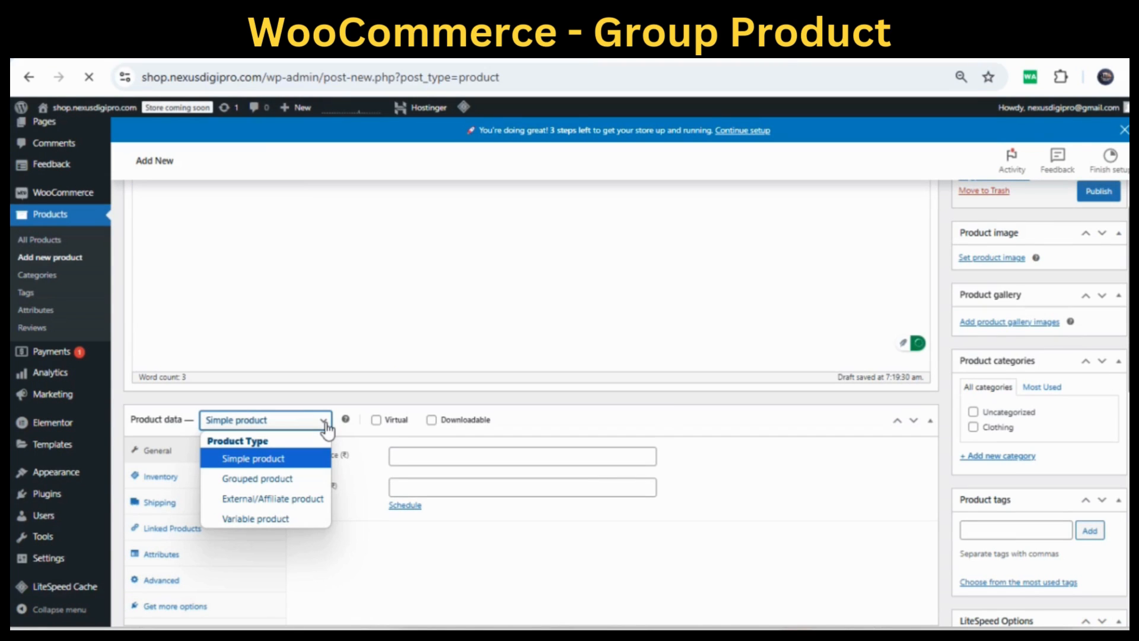
{"action": "left_click", "coordinate": [262, 481]}
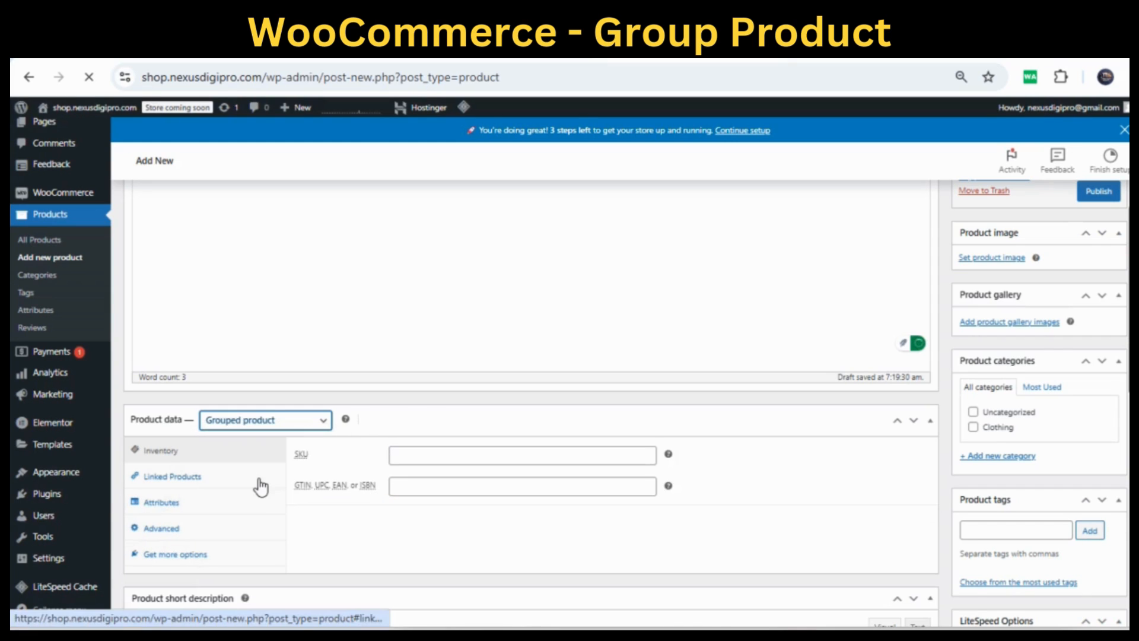
{"action": "left_click", "coordinate": [419, 453]}
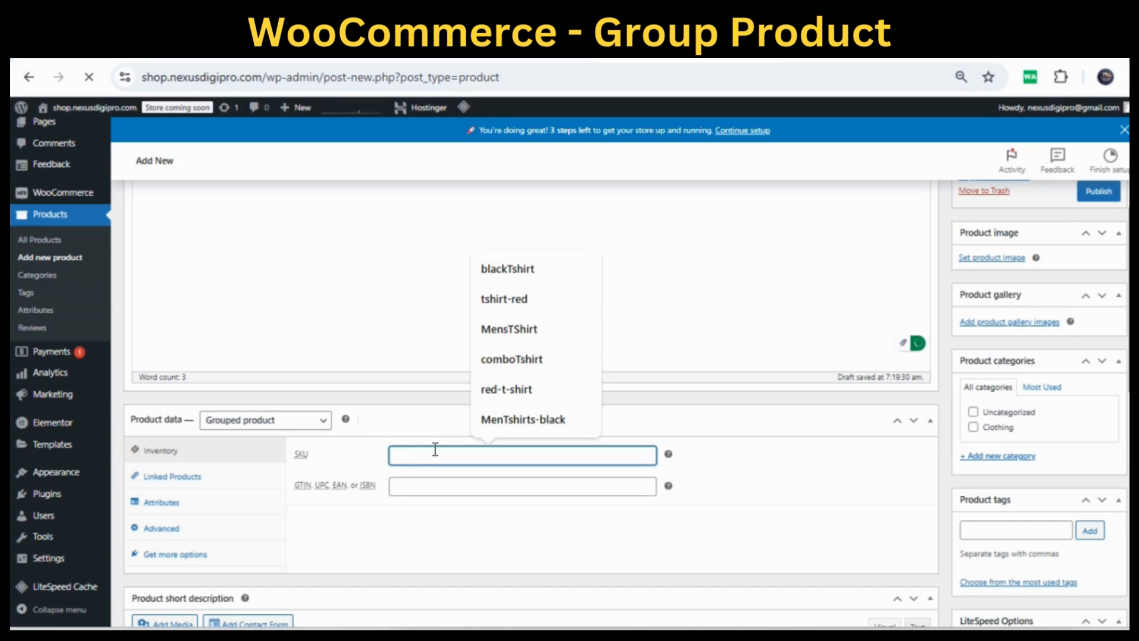
{"action": "left_click", "coordinate": [514, 359]}
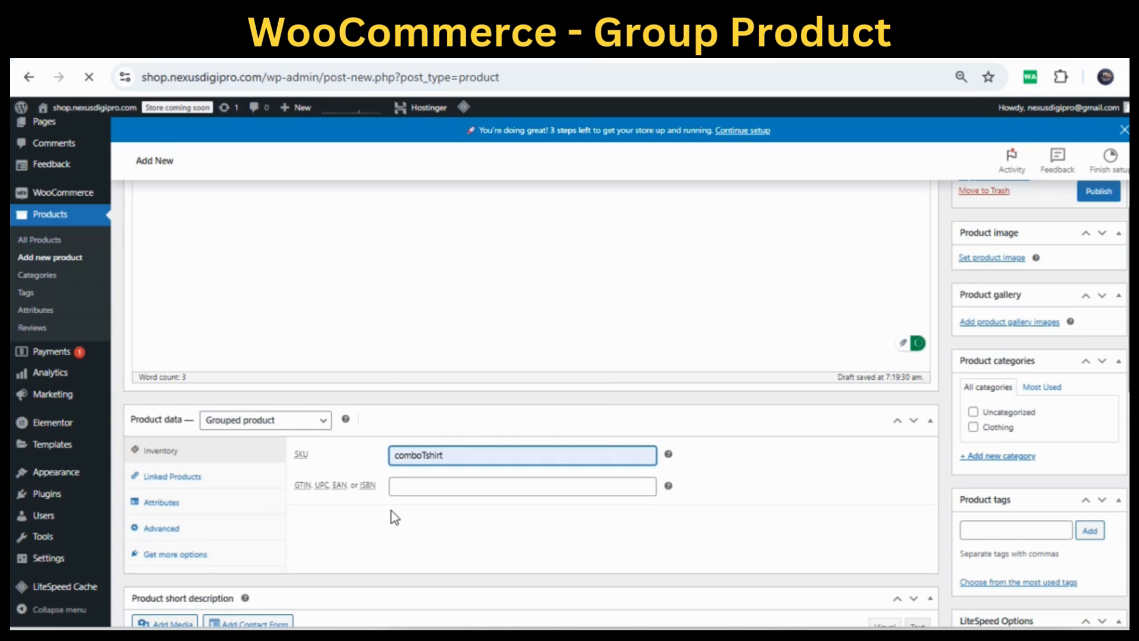
Step: In the linked products data, search for "t-shi" and add T-Shirt-Red to the grouped products
{"action": "scroll", "coordinate": [392, 511], "scroll_direction": "down", "scroll_amount": 2}
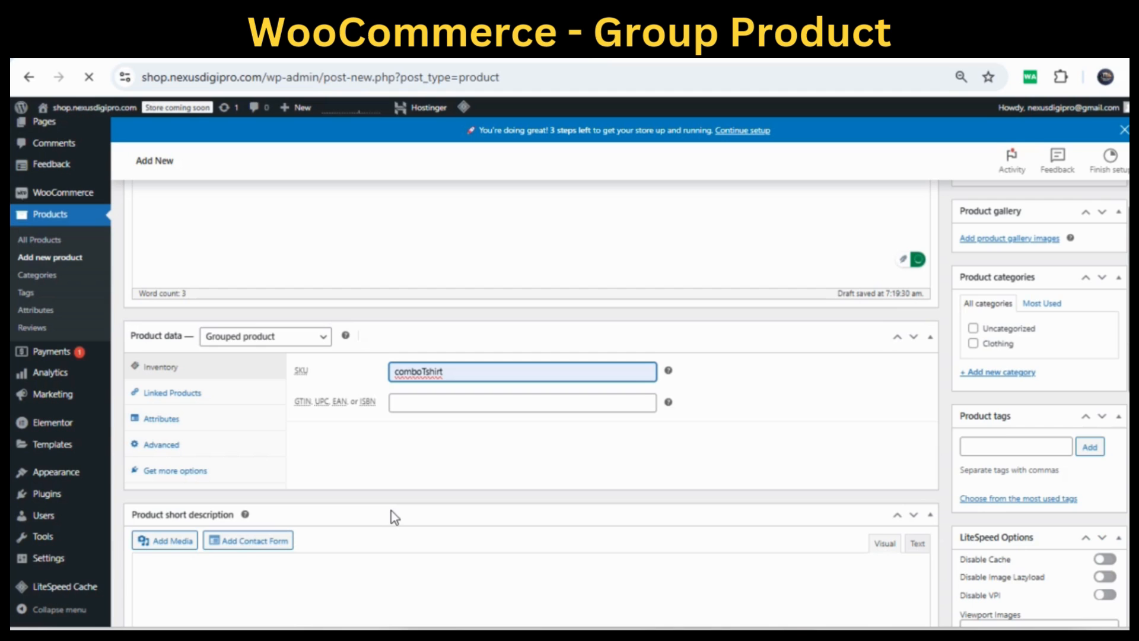
{"action": "left_click", "coordinate": [172, 397]}
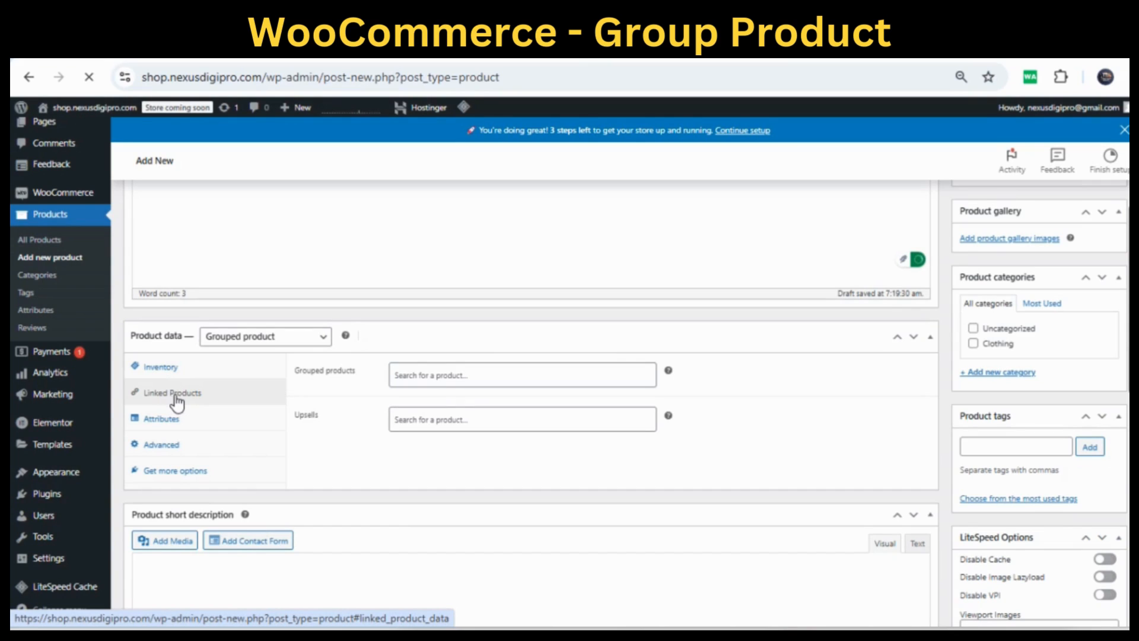
{"action": "left_click_drag", "start_coordinate": [328, 376], "coordinate": [301, 375]}
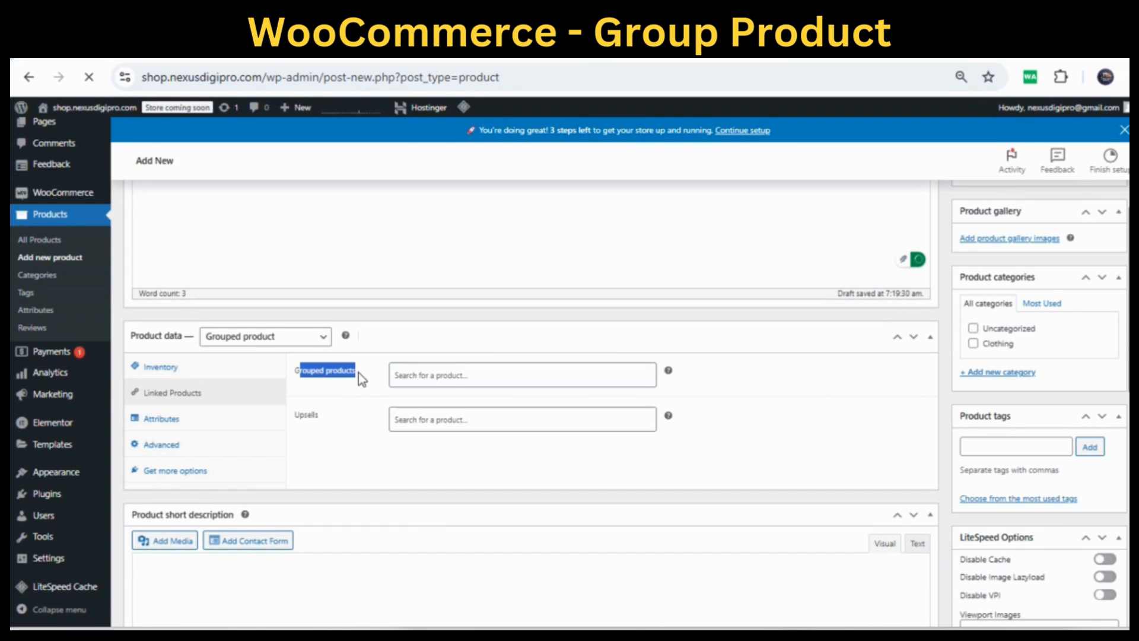
{"action": "left_click", "coordinate": [431, 376]}
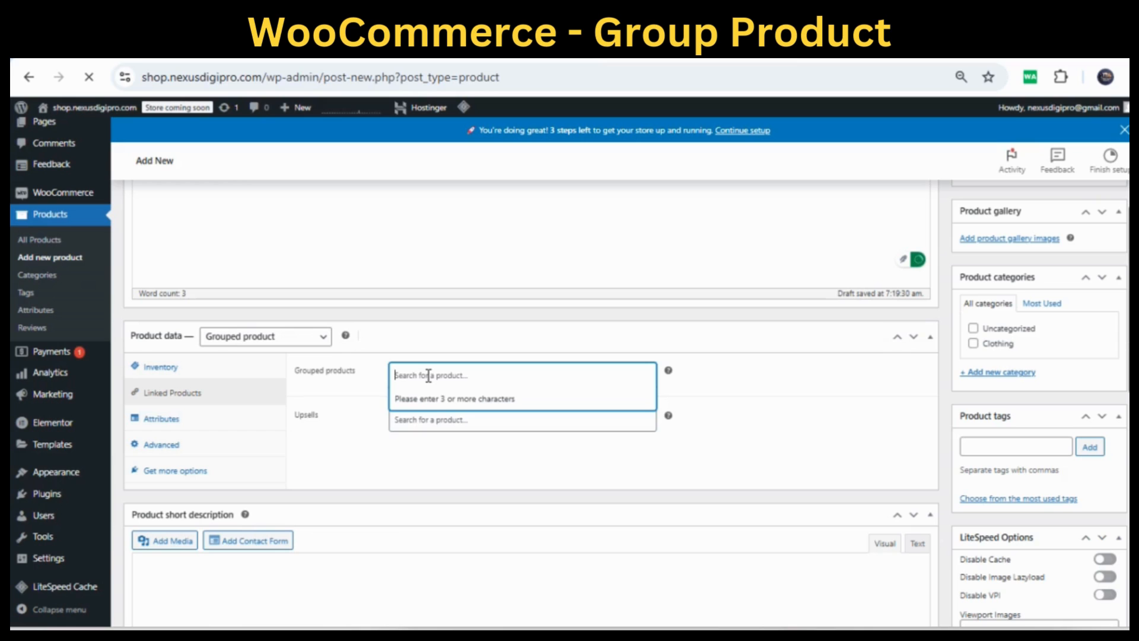
{"action": "type", "text": "t-shi"}
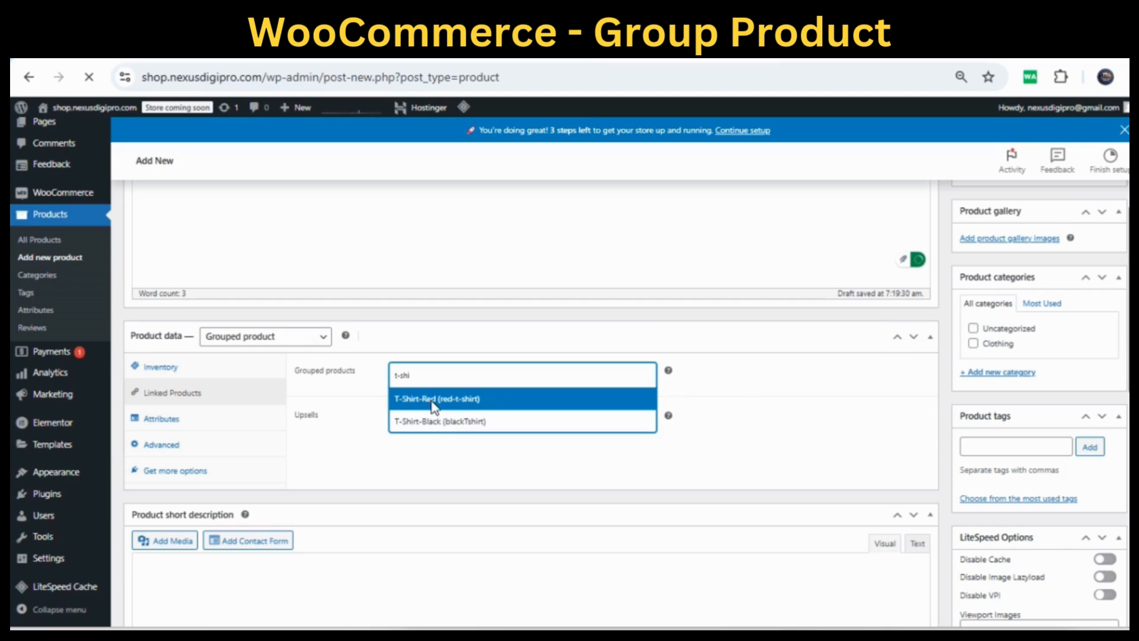
{"action": "left_click", "coordinate": [432, 402]}
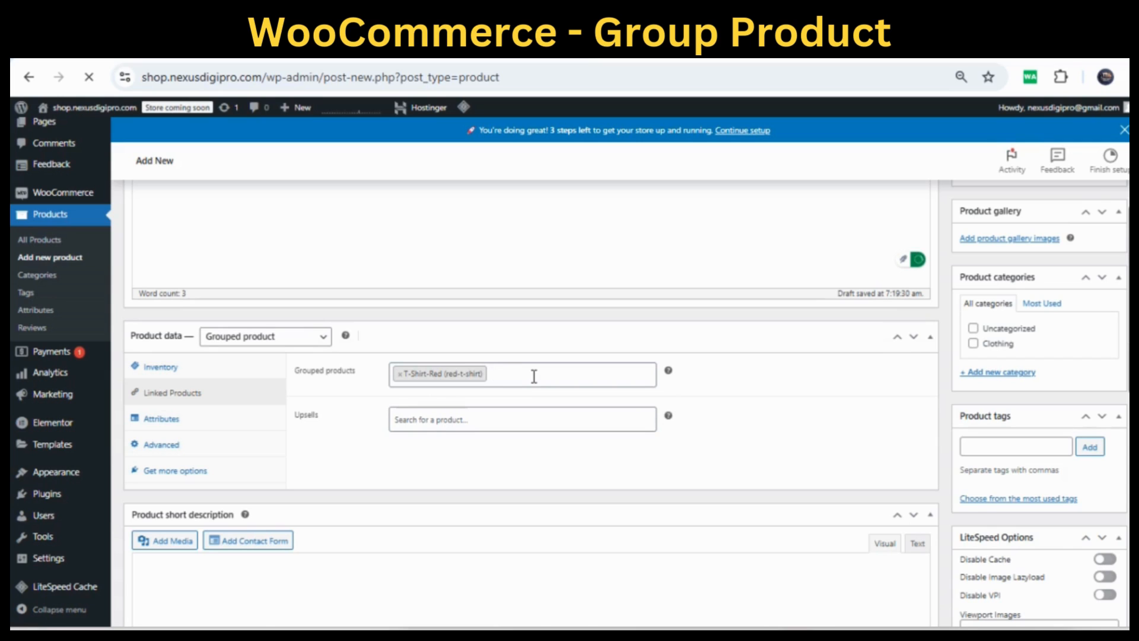
Step: Search the grouped products for "black" and add T-Shirt-Black
{"action": "type", "text": "black"}
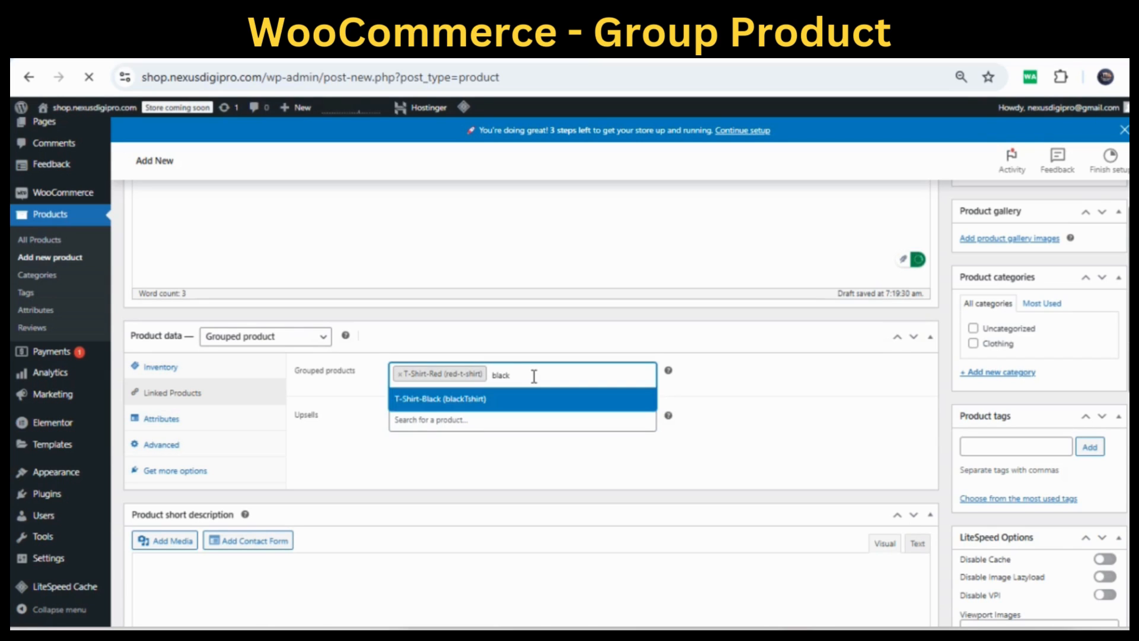
{"action": "left_click", "coordinate": [417, 404]}
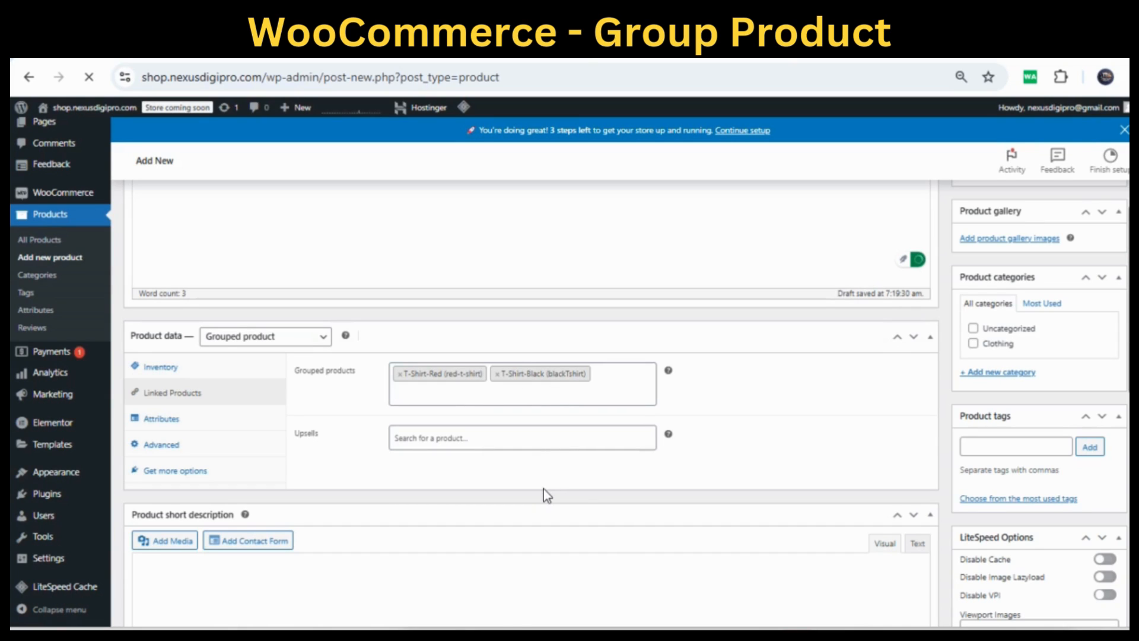
Step: Set T-Shirts-Many from the media library as the product image and publish the combo-T-Shirts product
{"action": "scroll", "coordinate": [803, 425], "scroll_direction": "up", "scroll_amount": 5}
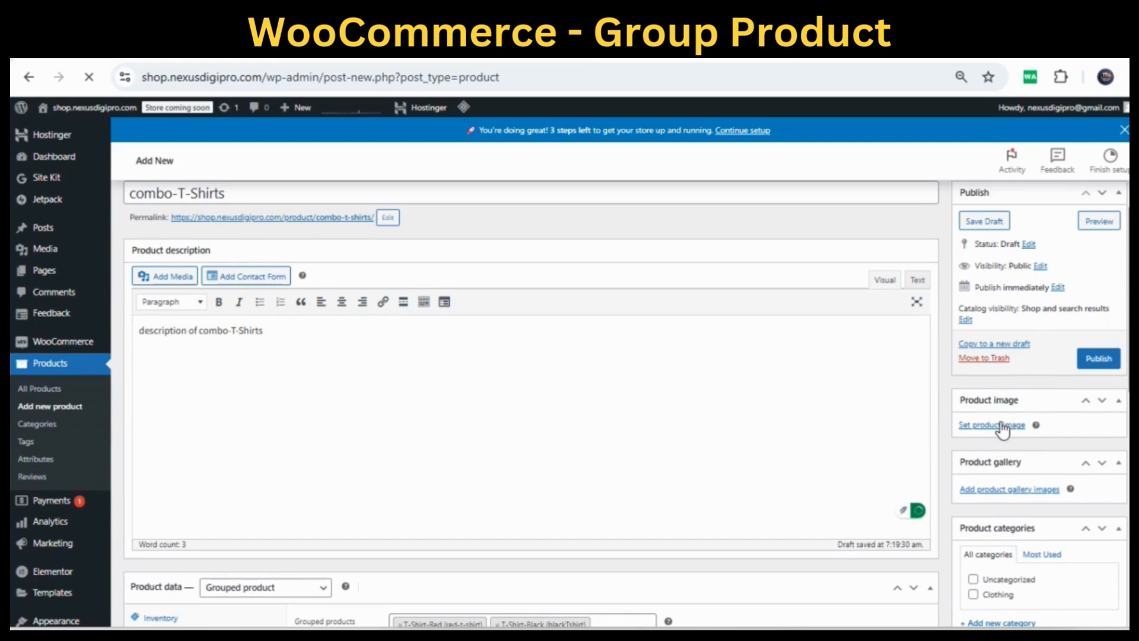
{"action": "left_click", "coordinate": [1002, 425]}
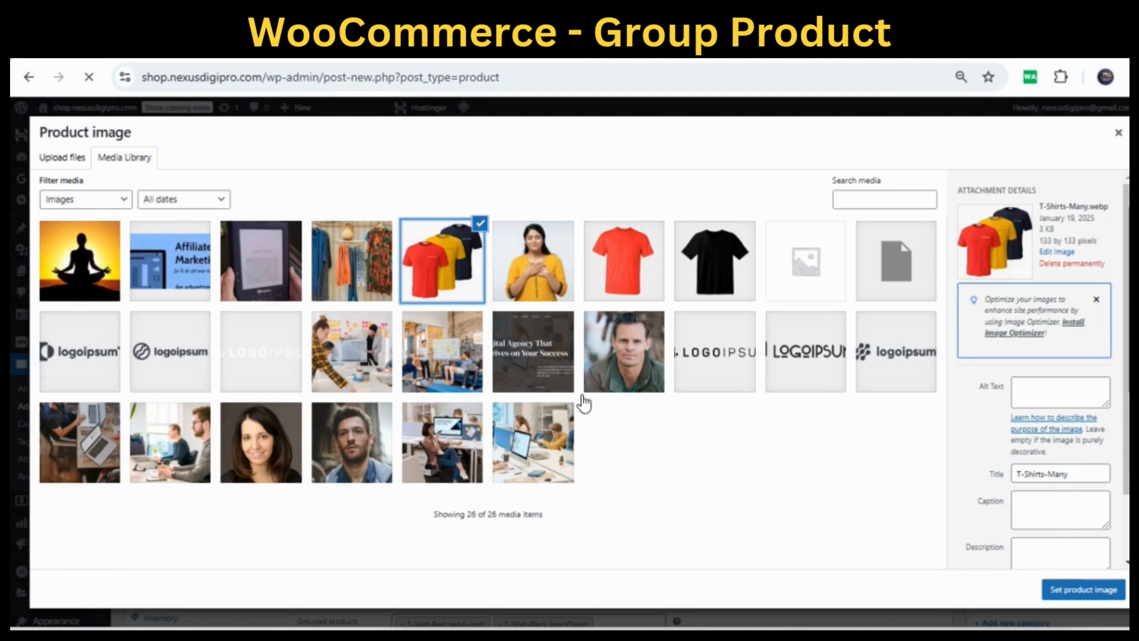
{"action": "left_click", "coordinate": [1075, 591]}
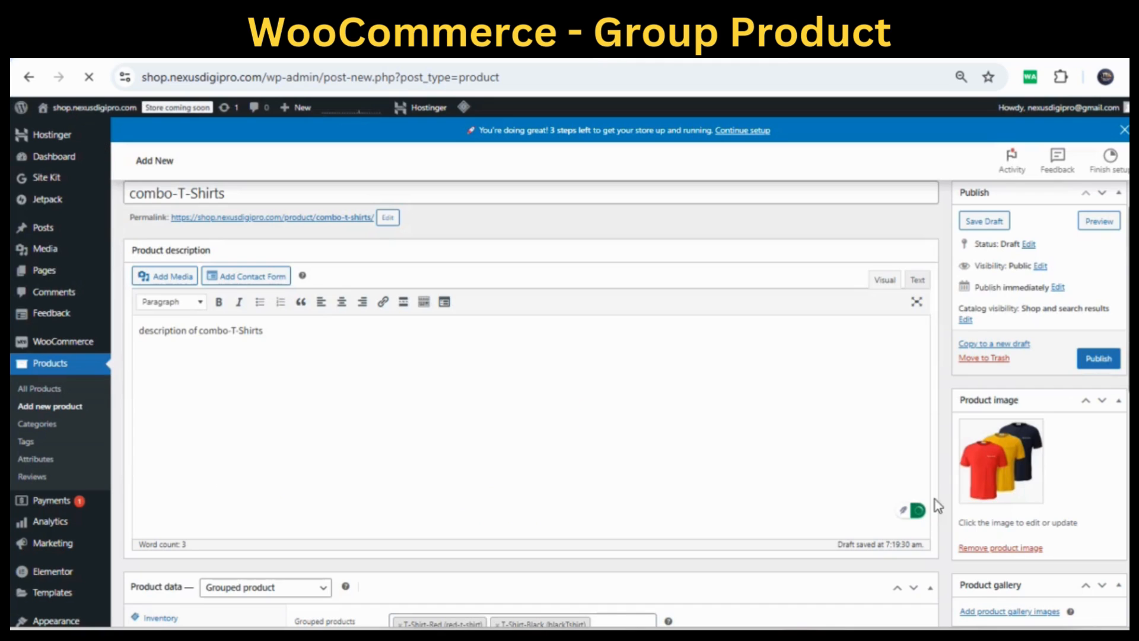
{"action": "left_click", "coordinate": [1101, 360]}
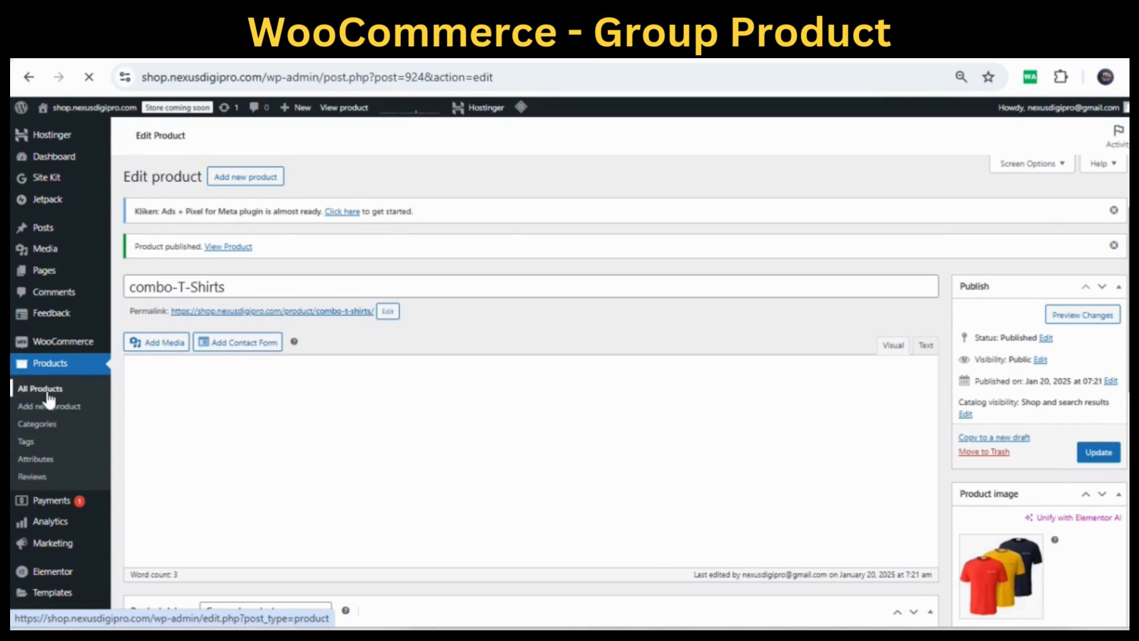
Step: View the product list, reload the storefront's Shop page and open combo-T-Shirts to check its grouped T-shirts
{"action": "left_click", "coordinate": [47, 394]}
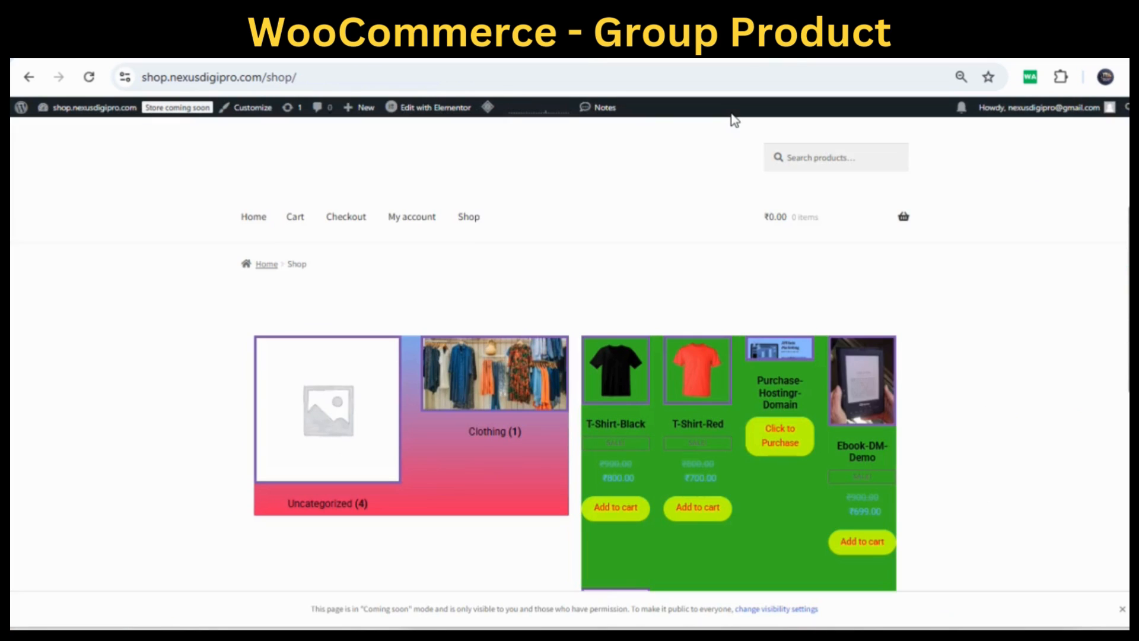
{"action": "left_click", "coordinate": [466, 220]}
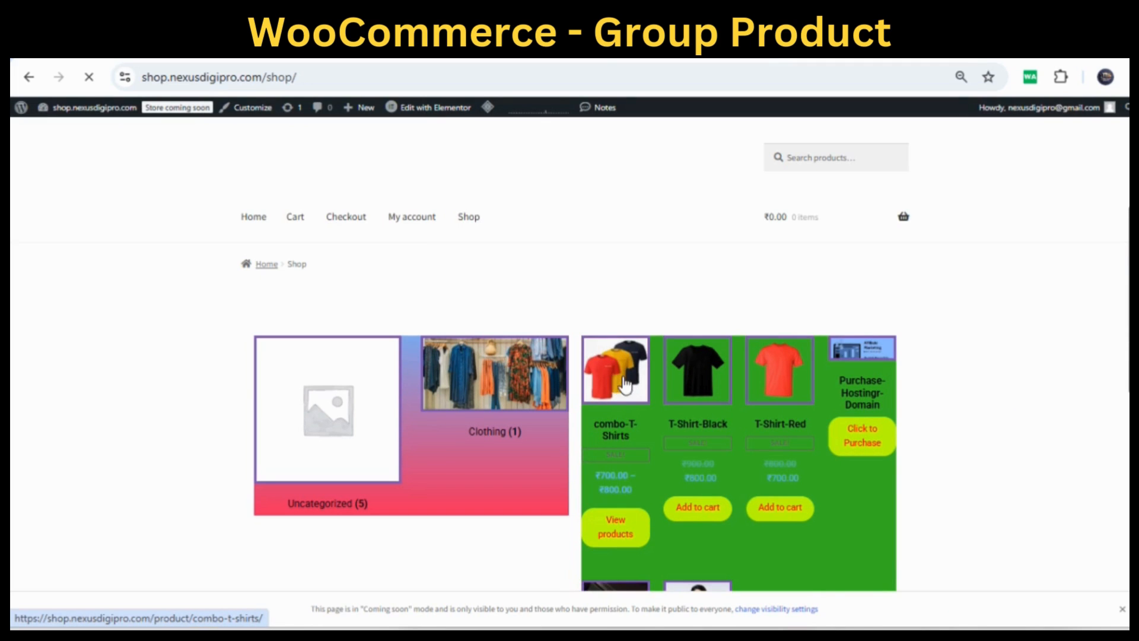
{"action": "left_click", "coordinate": [615, 532]}
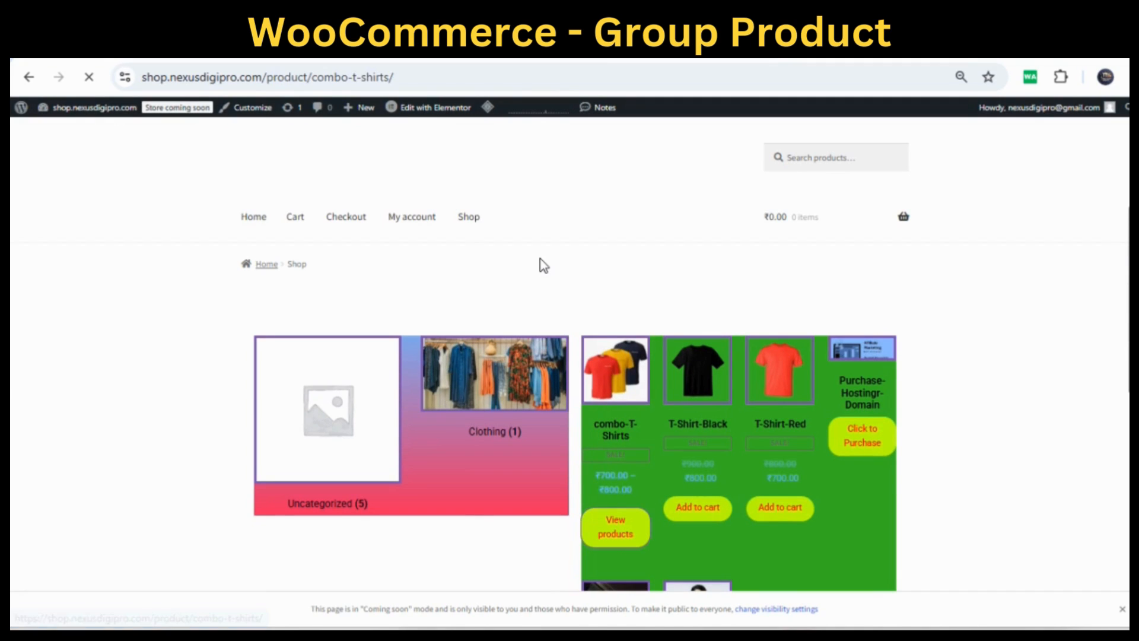
{"action": "scroll", "coordinate": [507, 315], "scroll_direction": "down", "scroll_amount": 2}
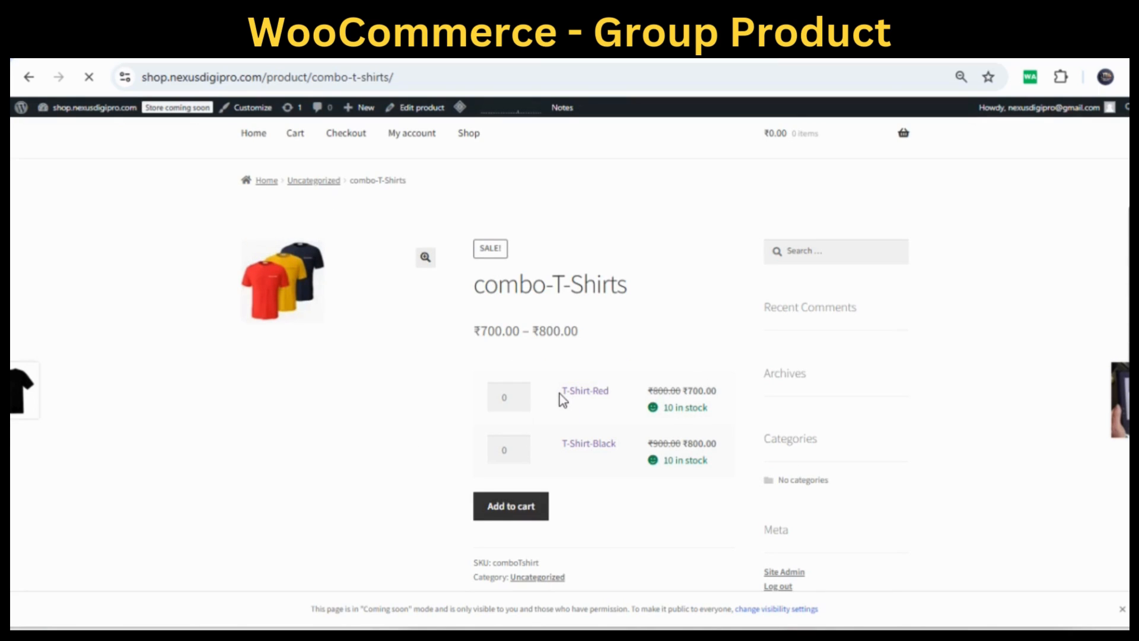
{"action": "left_click_drag", "start_coordinate": [560, 393], "coordinate": [611, 393]}
{"action": "left_click", "coordinate": [564, 446]}
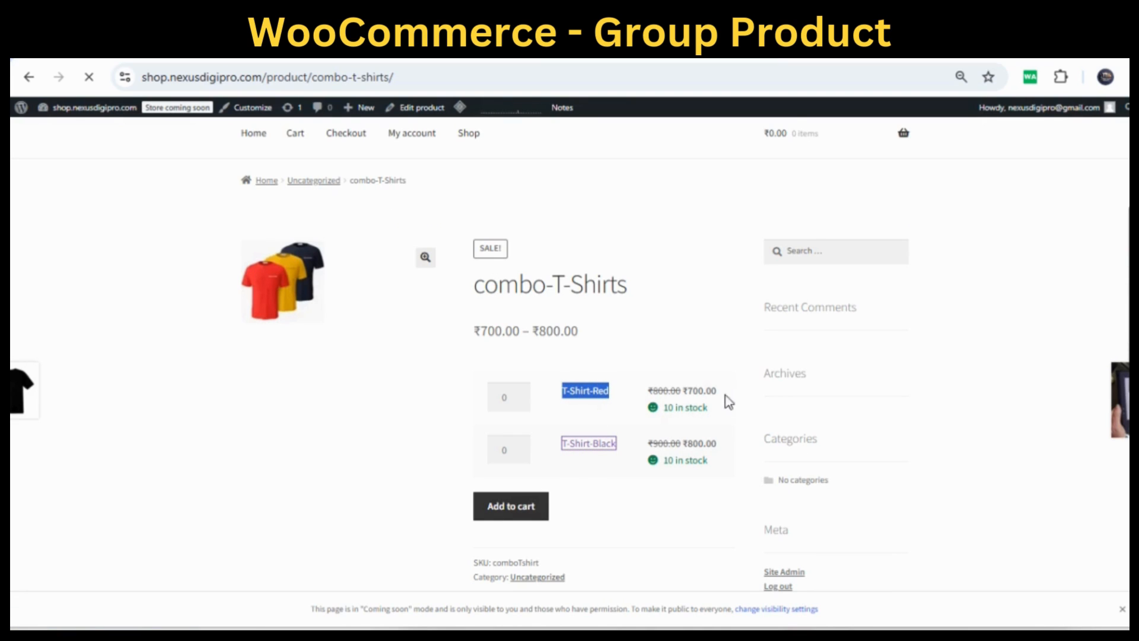
{"action": "left_click", "coordinate": [625, 483]}
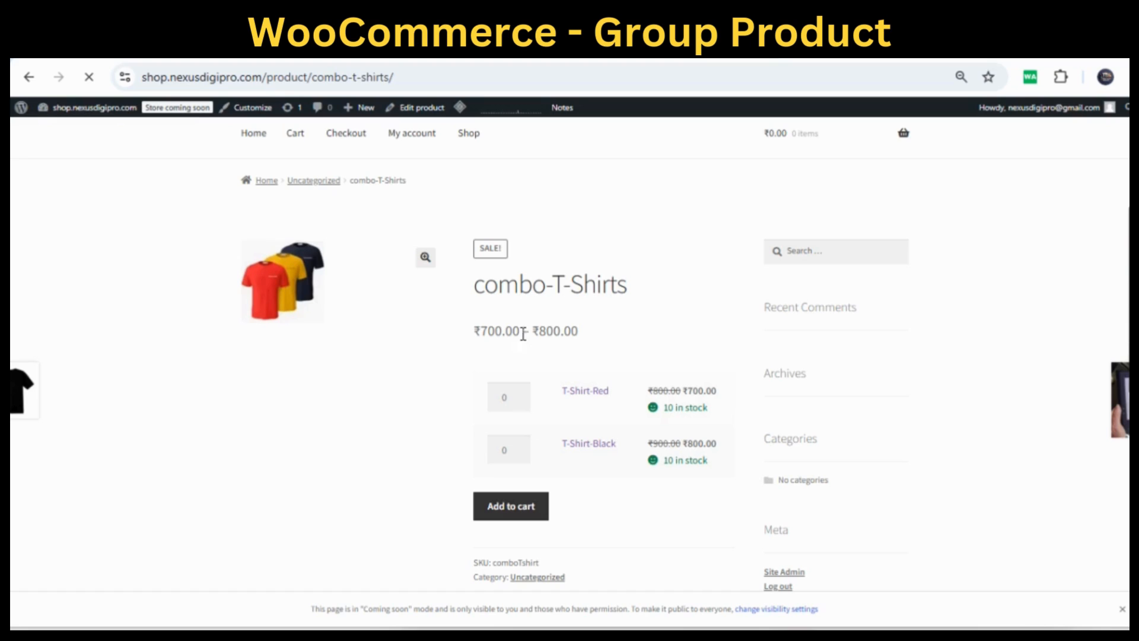
Step: Set the quantities of T-Shirt-Red and T-Shirt-Black to 1 each and add them to the cart
{"action": "left_click", "coordinate": [519, 396]}
{"action": "left_click", "coordinate": [505, 399]}
{"action": "left_click", "coordinate": [510, 453]}
{"action": "scroll", "coordinate": [611, 494], "scroll_direction": "down", "scroll_amount": 2}
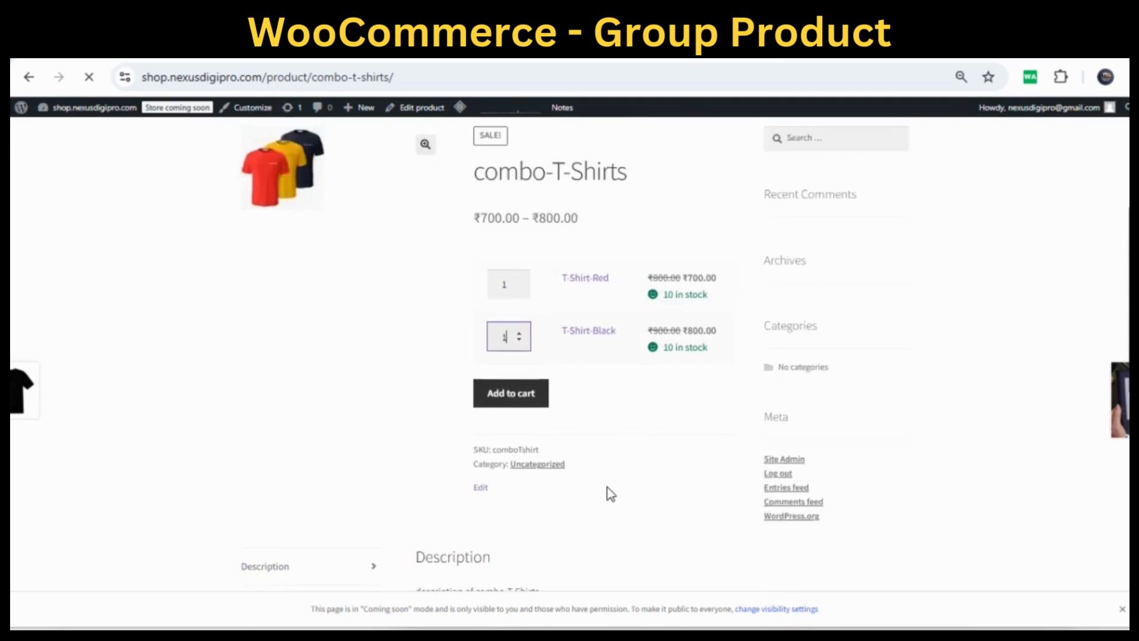
{"action": "scroll", "coordinate": [611, 494], "scroll_direction": "up", "scroll_amount": 3}
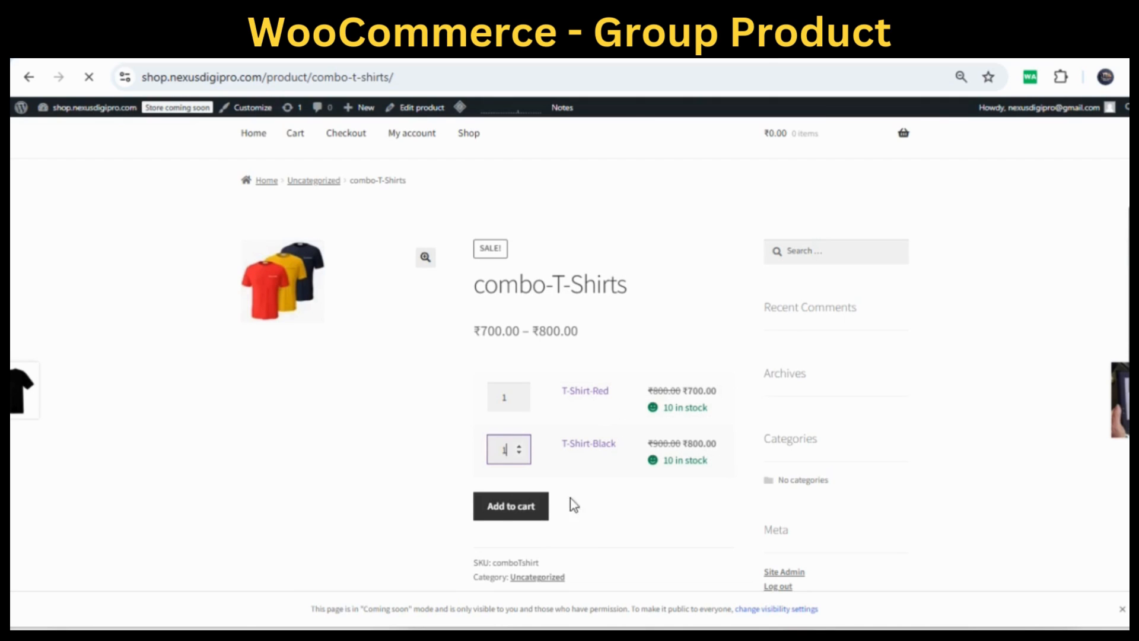
{"action": "left_click", "coordinate": [509, 510]}
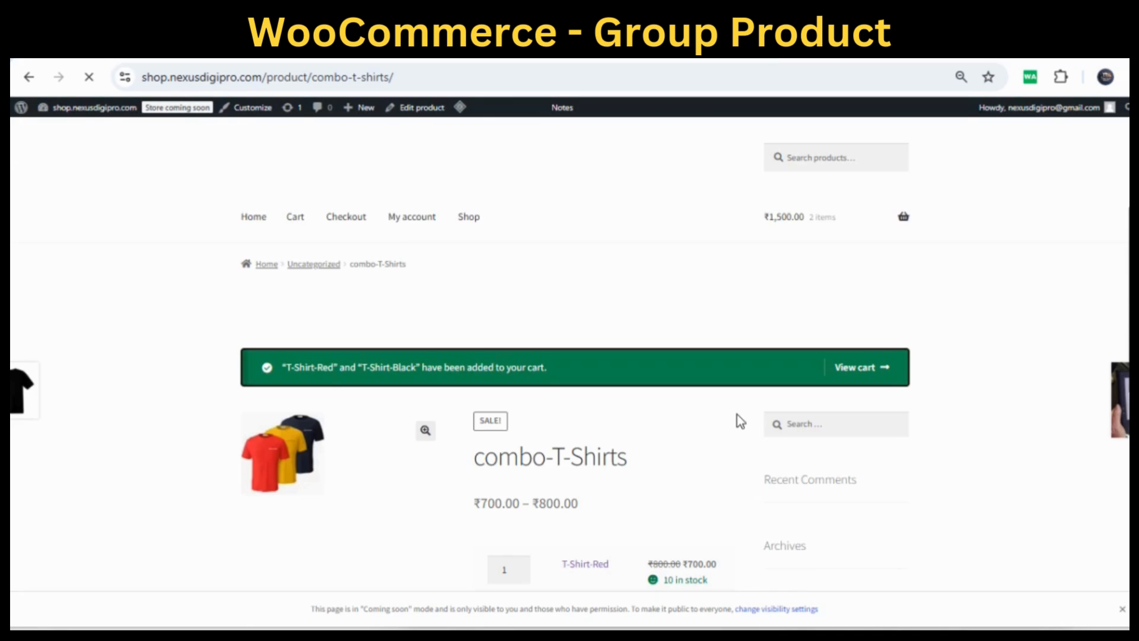
Step: Check the mini cart's contents and look through the combo-T-Shirts page, including its description and related products
{"action": "mouse_move", "coordinate": [779, 228]}
{"action": "scroll", "coordinate": [610, 303], "scroll_direction": "down", "scroll_amount": 4}
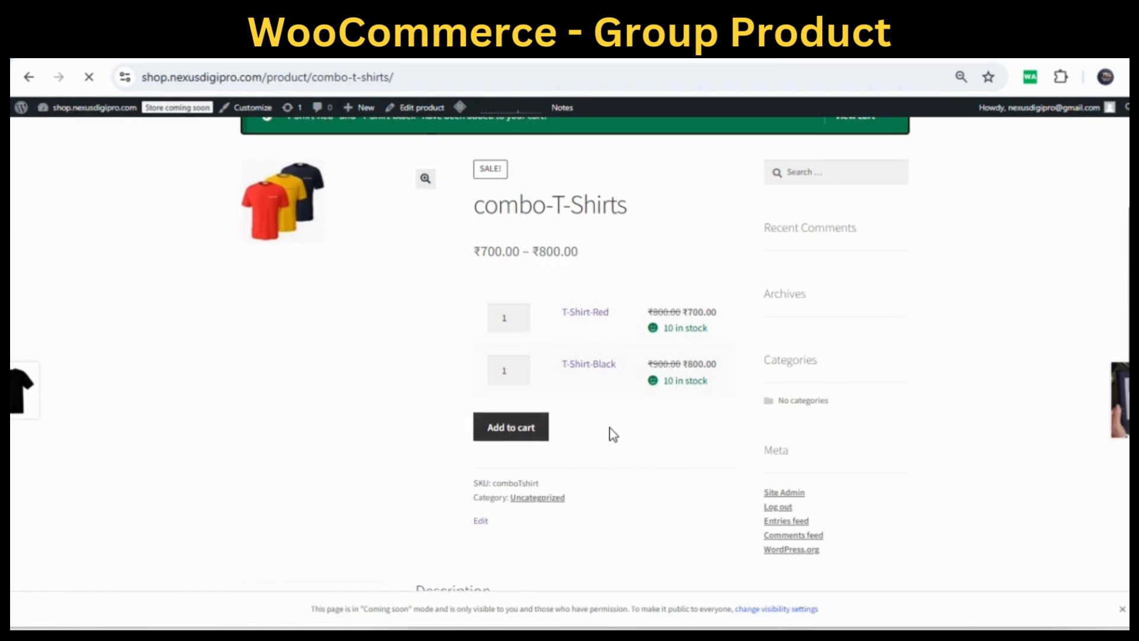
{"action": "scroll", "coordinate": [610, 435], "scroll_direction": "down", "scroll_amount": 3}
{"action": "scroll", "coordinate": [613, 435], "scroll_direction": "down", "scroll_amount": 3}
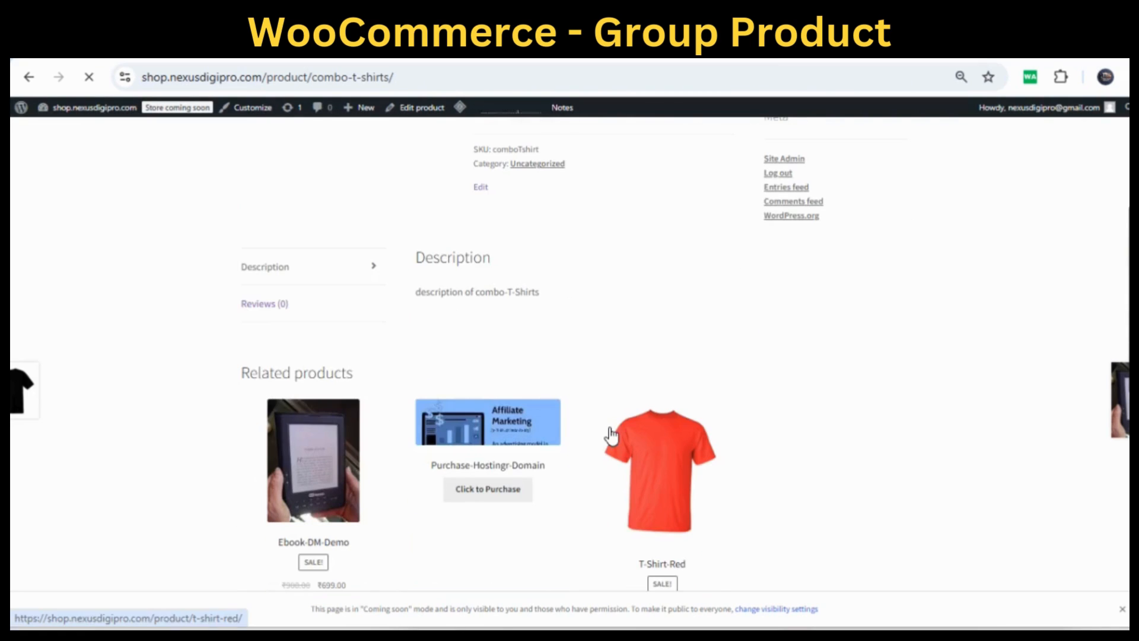
{"action": "scroll", "coordinate": [613, 435], "scroll_direction": "up", "scroll_amount": 2}
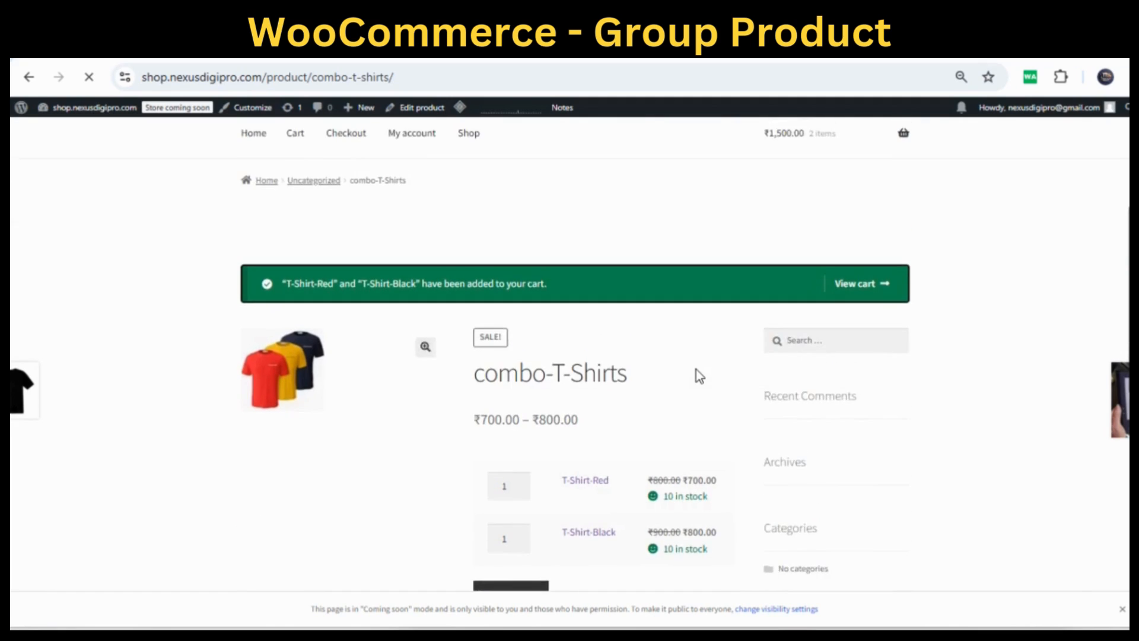
Step: Remove T-Shirt-Red and T-Shirt-Black from the mini cart
{"action": "mouse_move", "coordinate": [864, 231]}
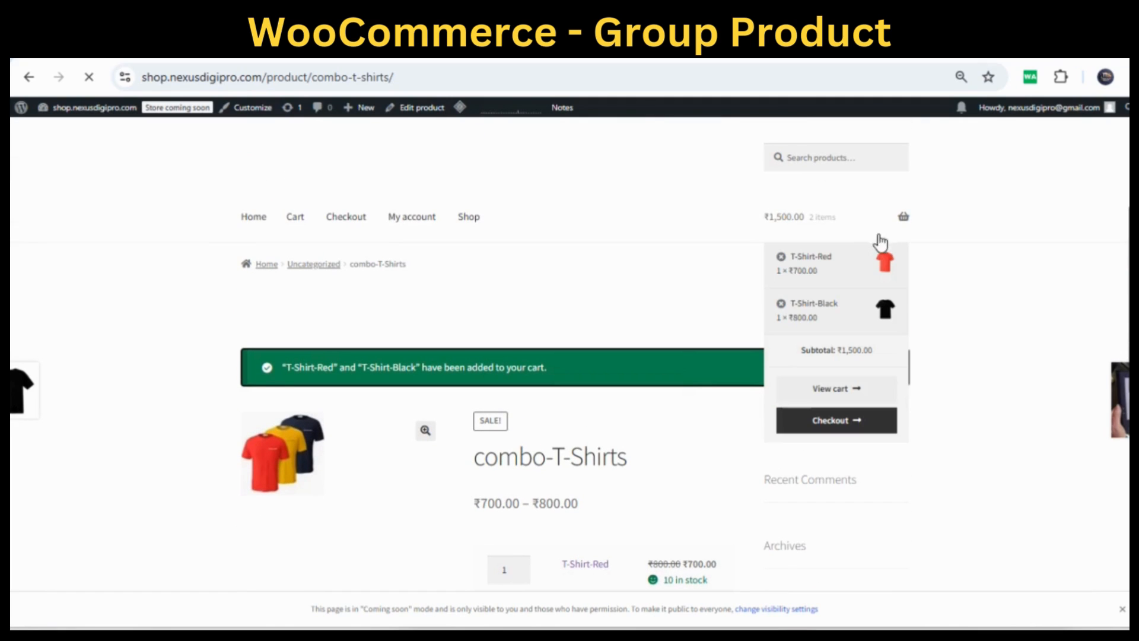
{"action": "left_click", "coordinate": [781, 258]}
{"action": "left_click", "coordinate": [781, 257]}
Step: Set the T-Shirt-Black quantity to 0 and add only T-Shirt-Red to the cart
{"action": "scroll", "coordinate": [660, 264], "scroll_direction": "down", "scroll_amount": 1}
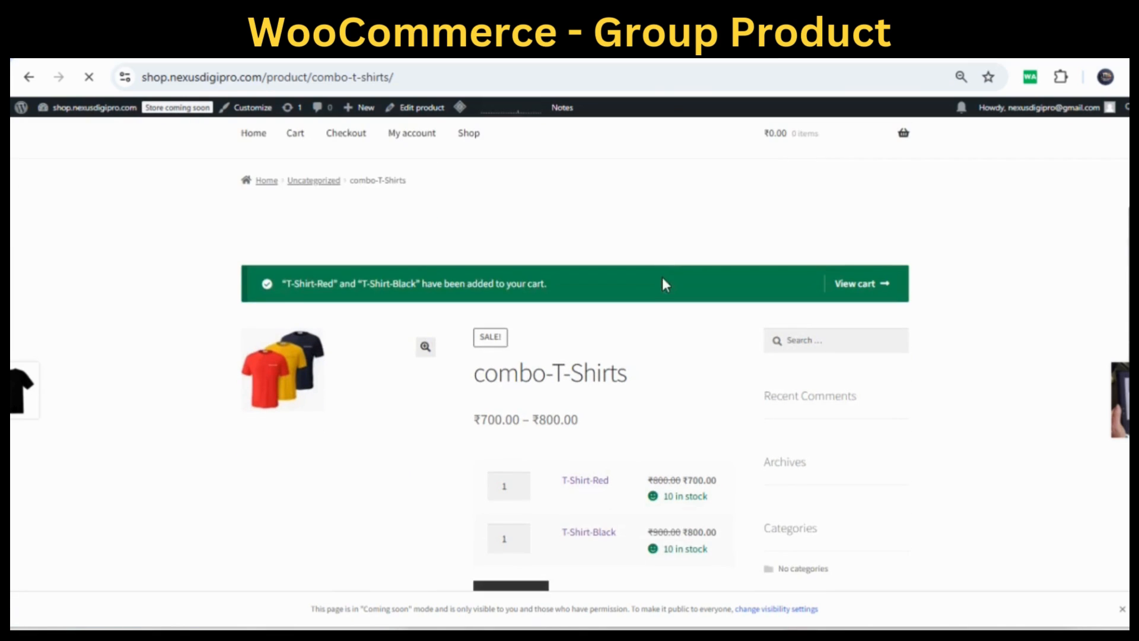
{"action": "scroll", "coordinate": [682, 381], "scroll_direction": "down", "scroll_amount": 2}
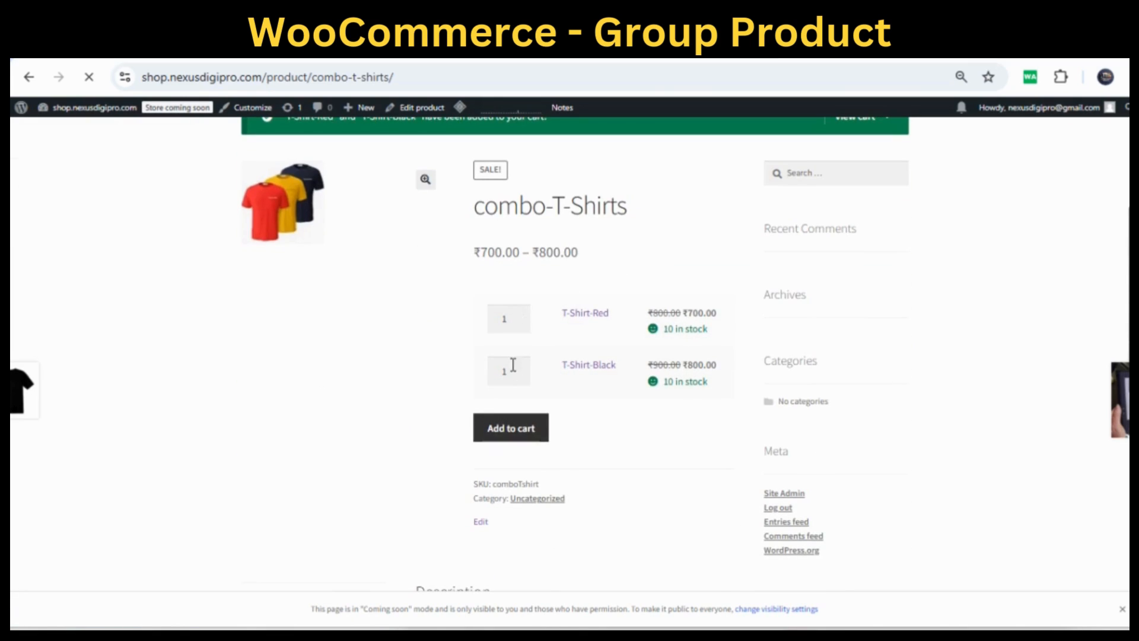
{"action": "left_click_drag", "start_coordinate": [514, 372], "coordinate": [491, 373]}
{"action": "type", "text": "0"}
{"action": "left_click", "coordinate": [517, 433]}
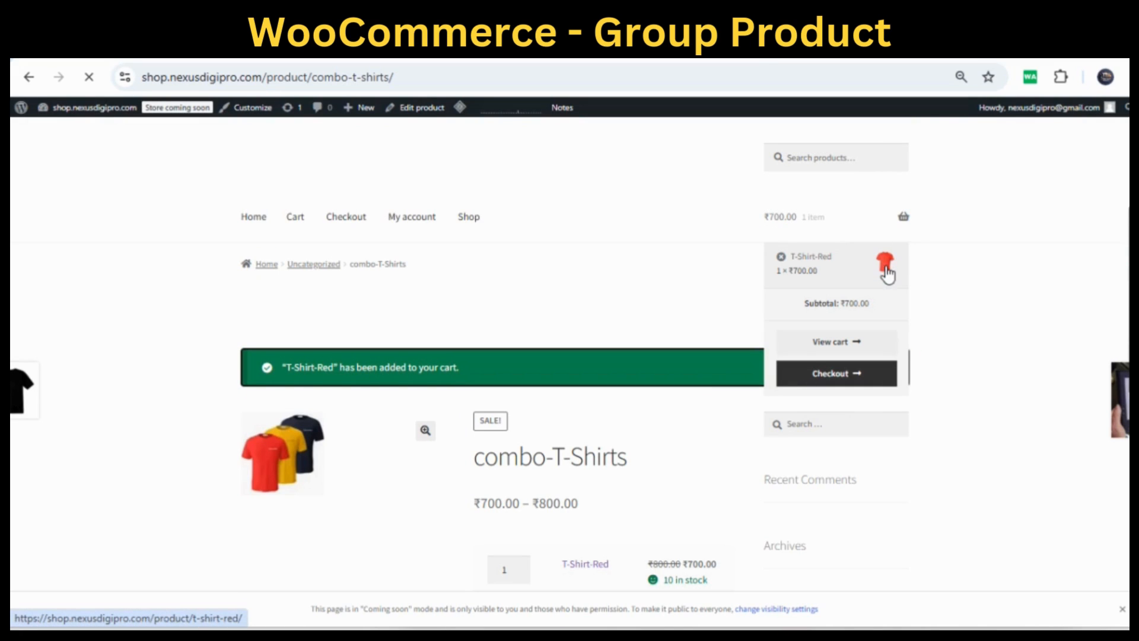
Step: Set the T-Shirt-Red quantity to 0 and try adding to the cart with both quantities at 0
{"action": "scroll", "coordinate": [572, 314], "scroll_direction": "down", "scroll_amount": 3}
{"action": "left_click", "coordinate": [511, 401]}
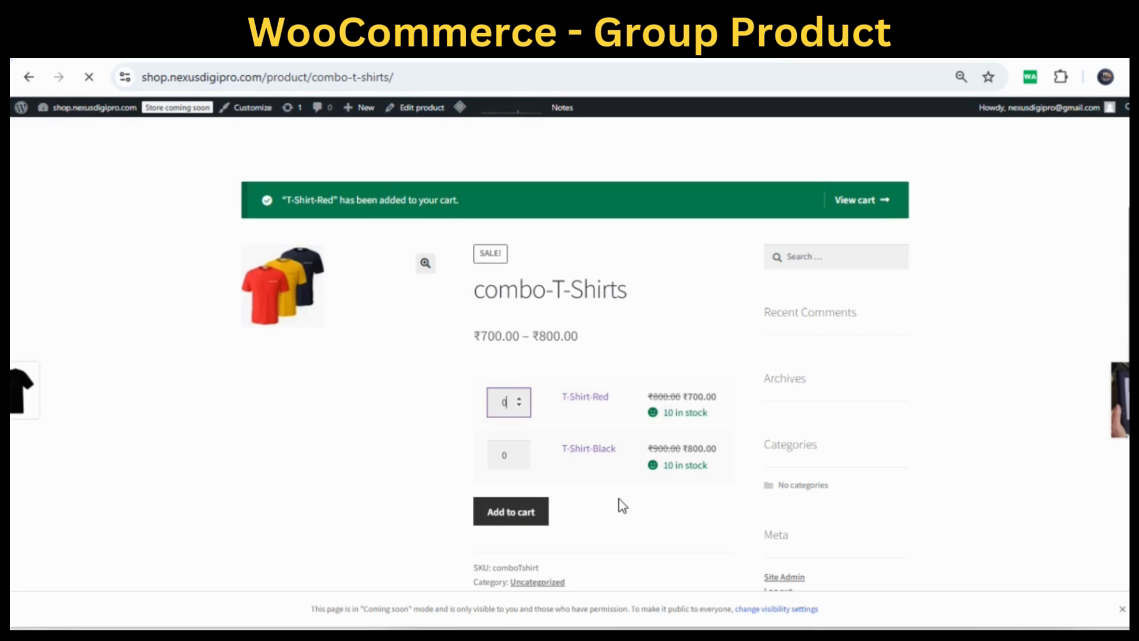
{"action": "left_click", "coordinate": [514, 516]}
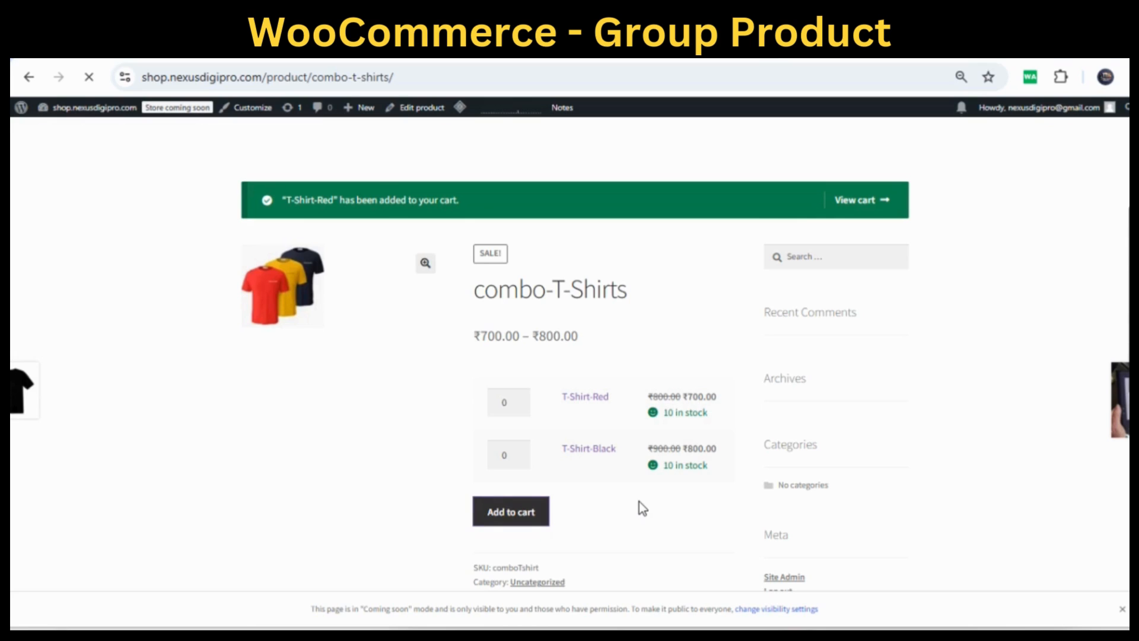
{"action": "left_click_drag", "start_coordinate": [279, 368], "coordinate": [615, 368]}
{"action": "left_click", "coordinate": [638, 440]}
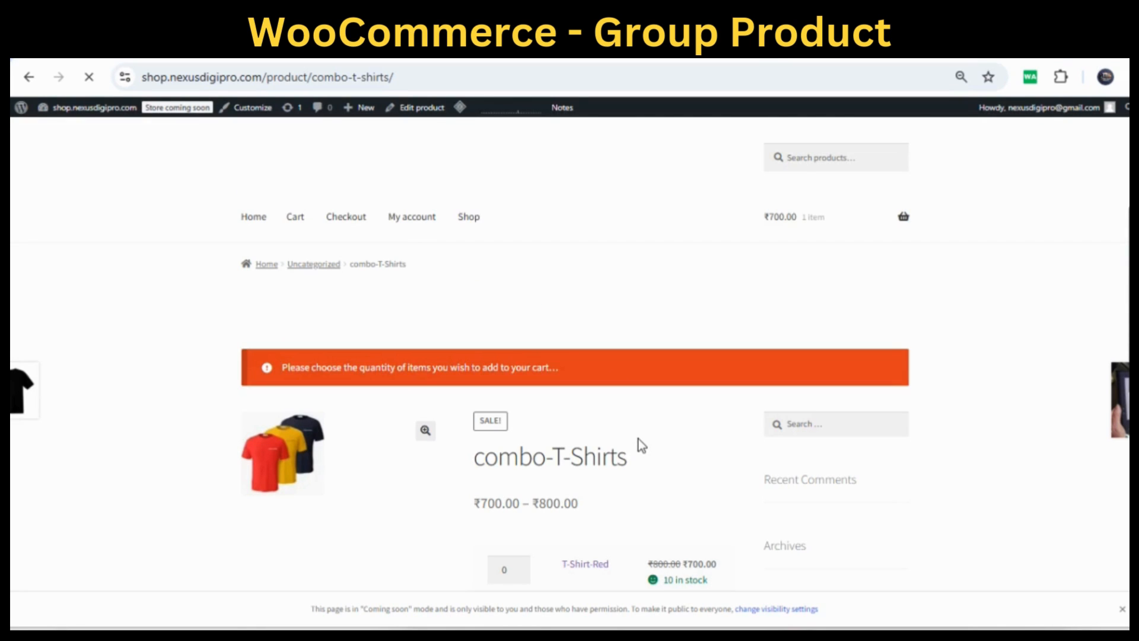
{"action": "scroll", "coordinate": [638, 439], "scroll_direction": "down", "scroll_amount": 1}
{"action": "scroll", "coordinate": [640, 445], "scroll_direction": "down", "scroll_amount": 2}
{"action": "scroll", "coordinate": [639, 445], "scroll_direction": "up", "scroll_amount": 3}
{"action": "scroll", "coordinate": [639, 445], "scroll_direction": "down", "scroll_amount": 3}
{"action": "scroll", "coordinate": [639, 445], "scroll_direction": "up", "scroll_amount": 3}
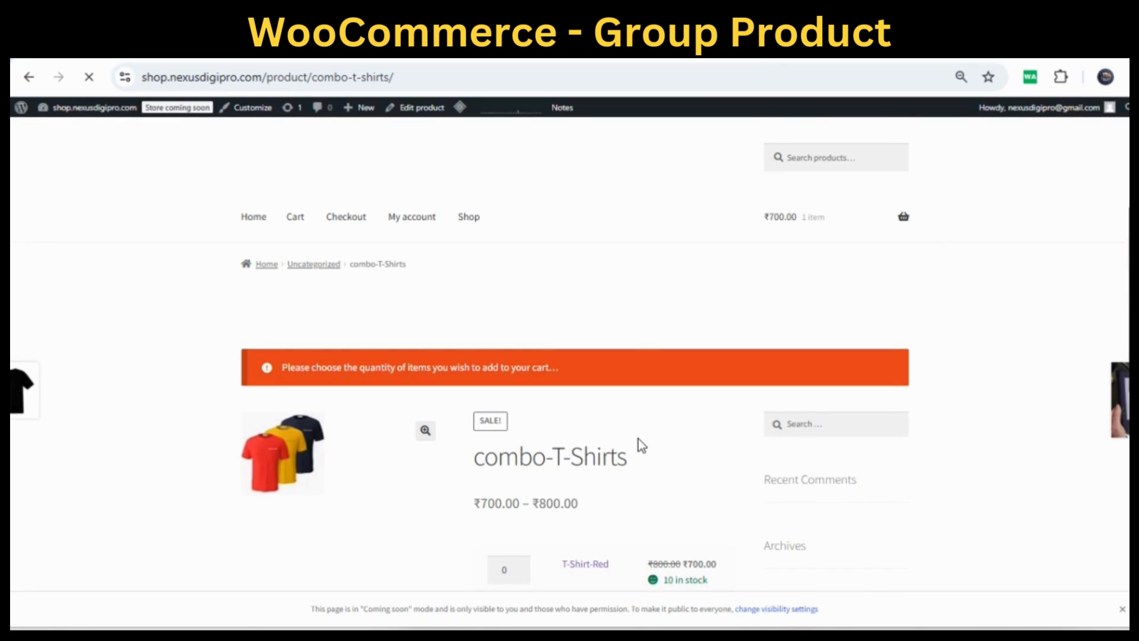